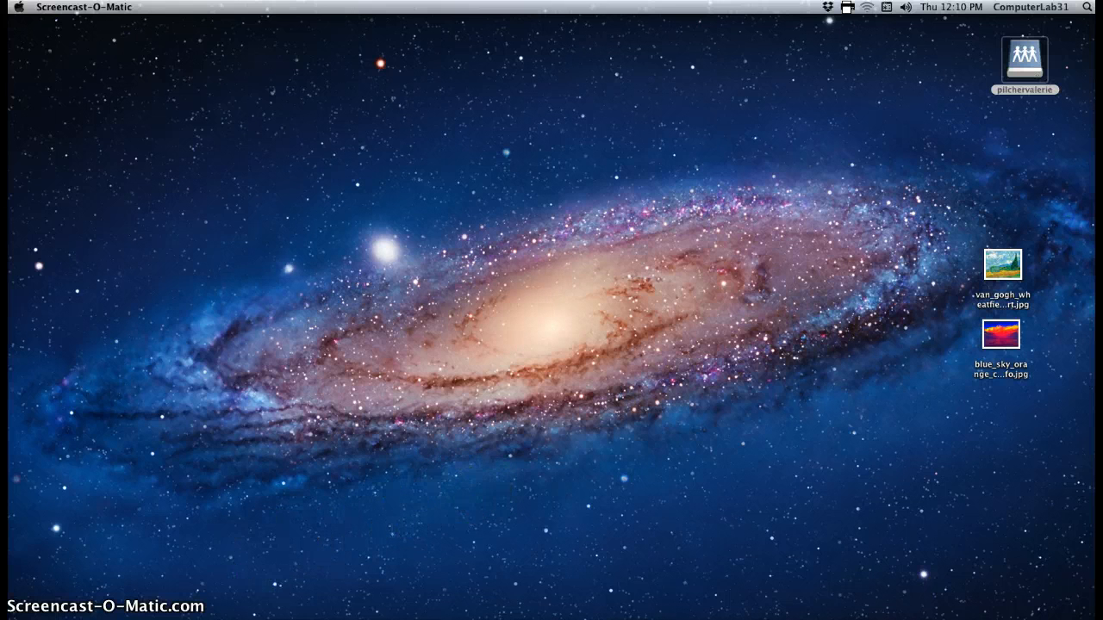
# Switch to Safari and search Google Images for "van gogh paintings"
pyautogui.click(197, 615)
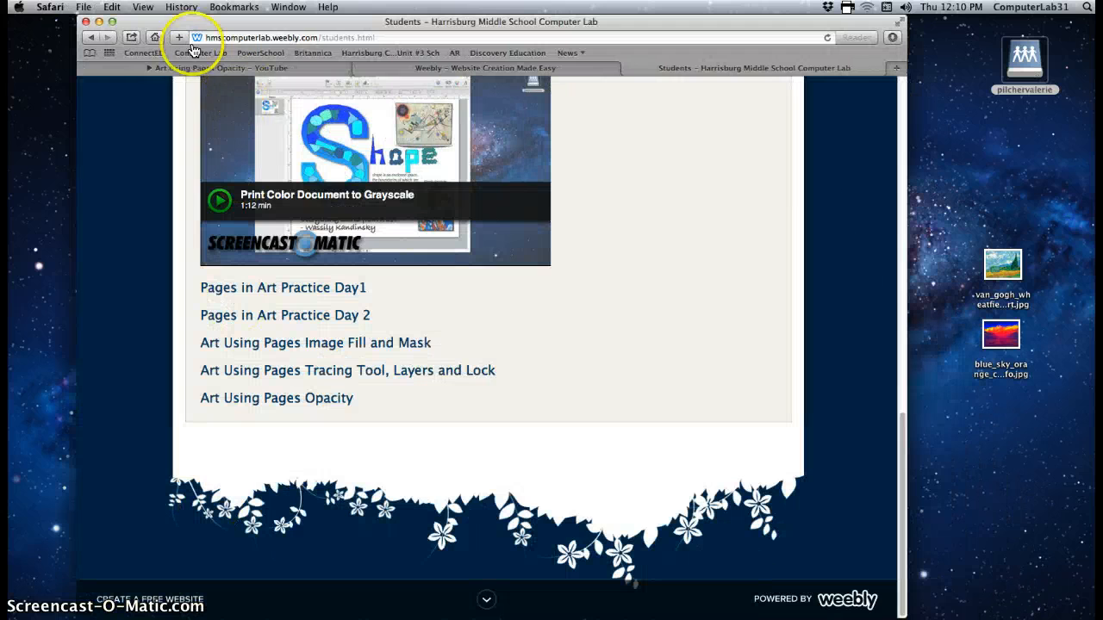
pyautogui.click(155, 39)
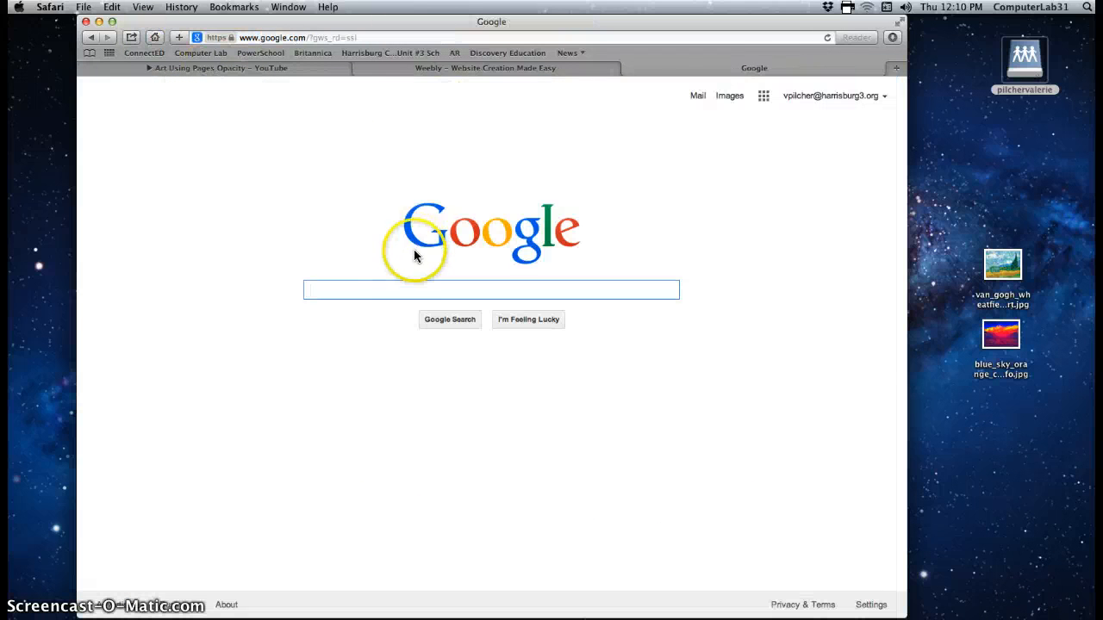
pyautogui.write('van')
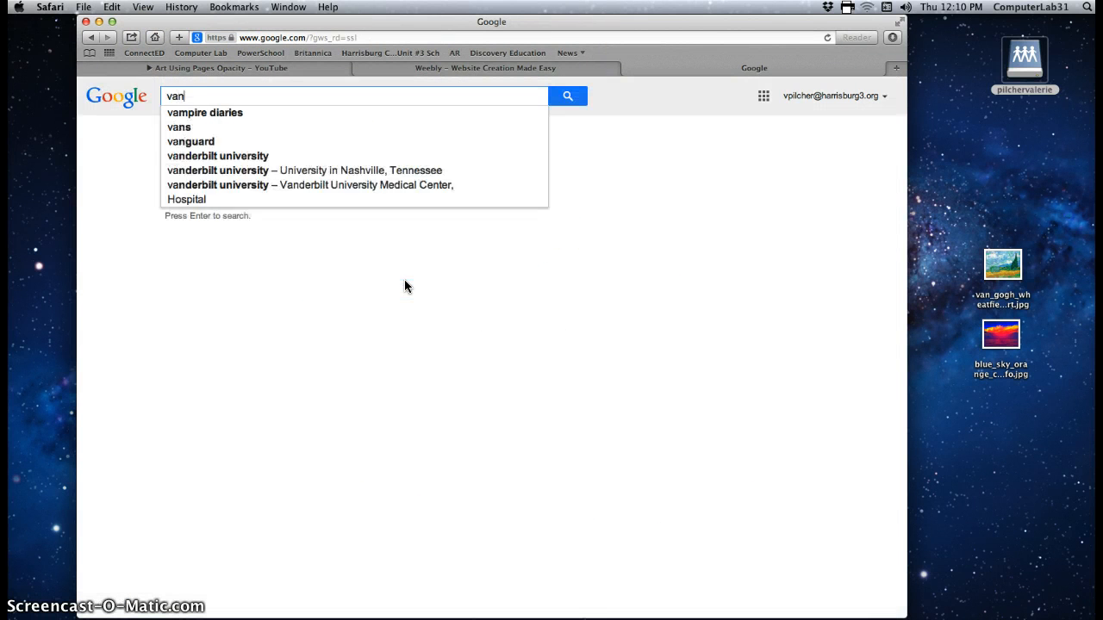
pyautogui.write(' gogh ')
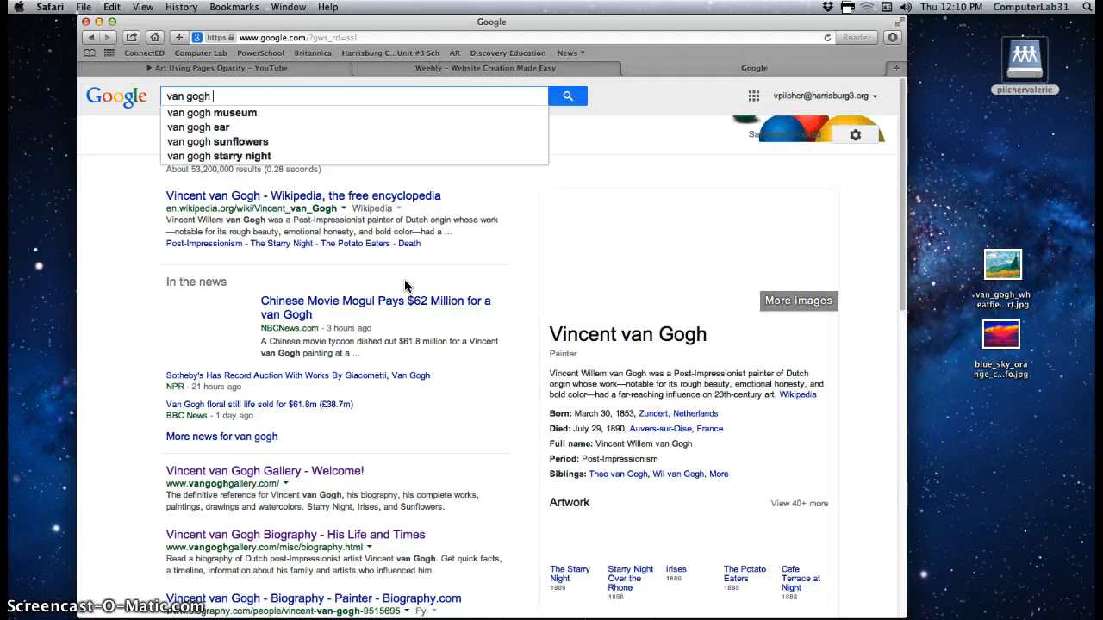
pyautogui.write('paintings')
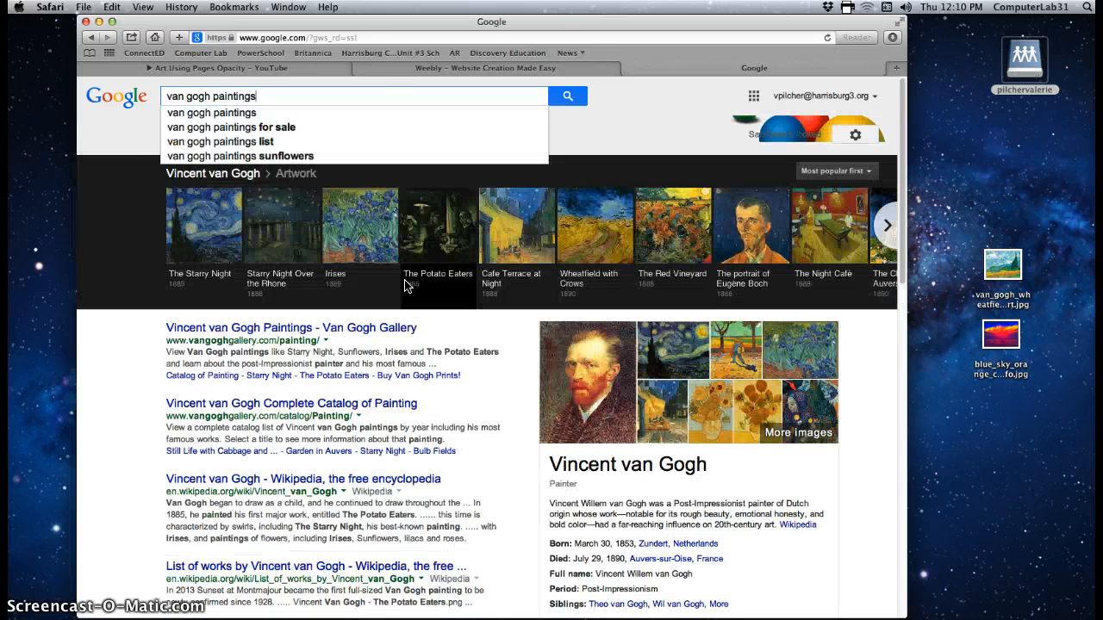
pyautogui.press('Return')
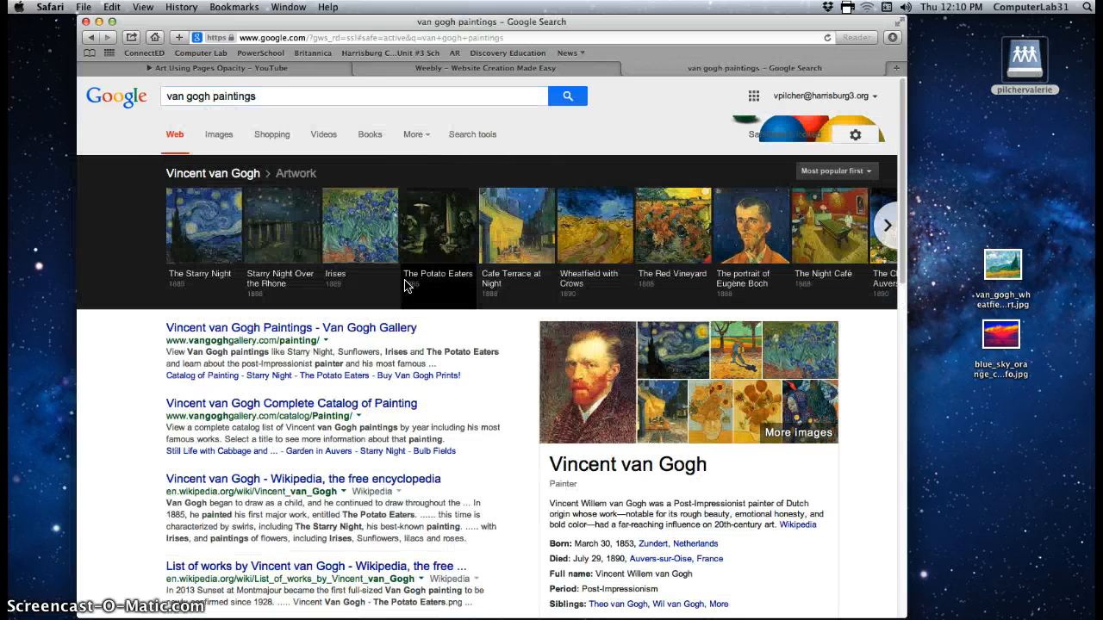
pyautogui.click(219, 134)
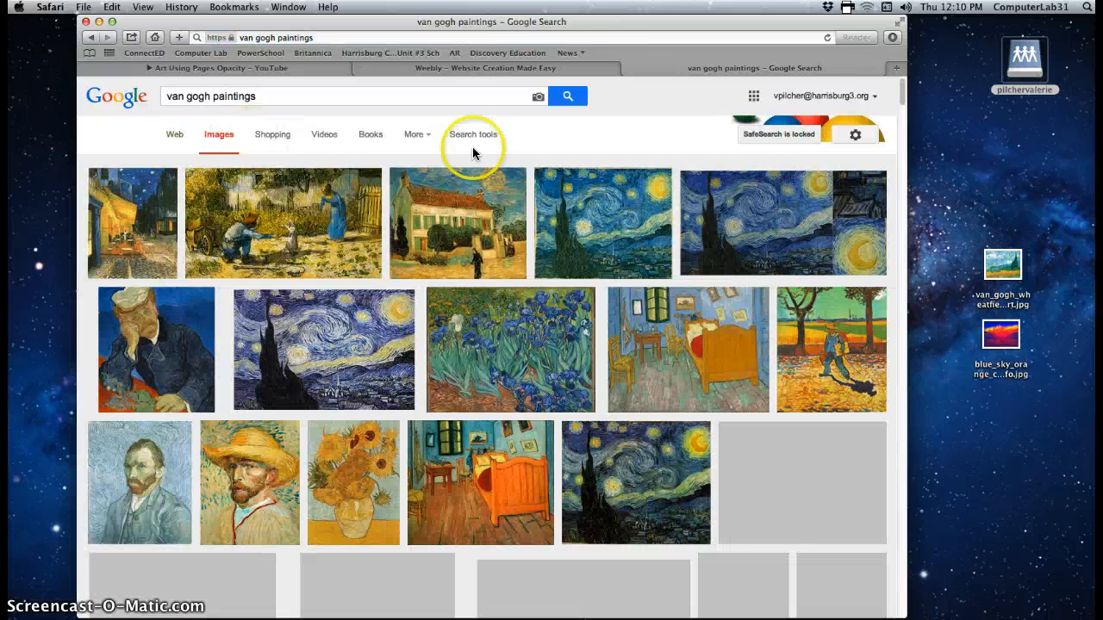
# View the "Field of Wheat with Cypresses" painting from oilpaintingdiscount.com at full size, and return to the image results
pyautogui.moveTo(905, 96); pyautogui.dragTo(905, 155)
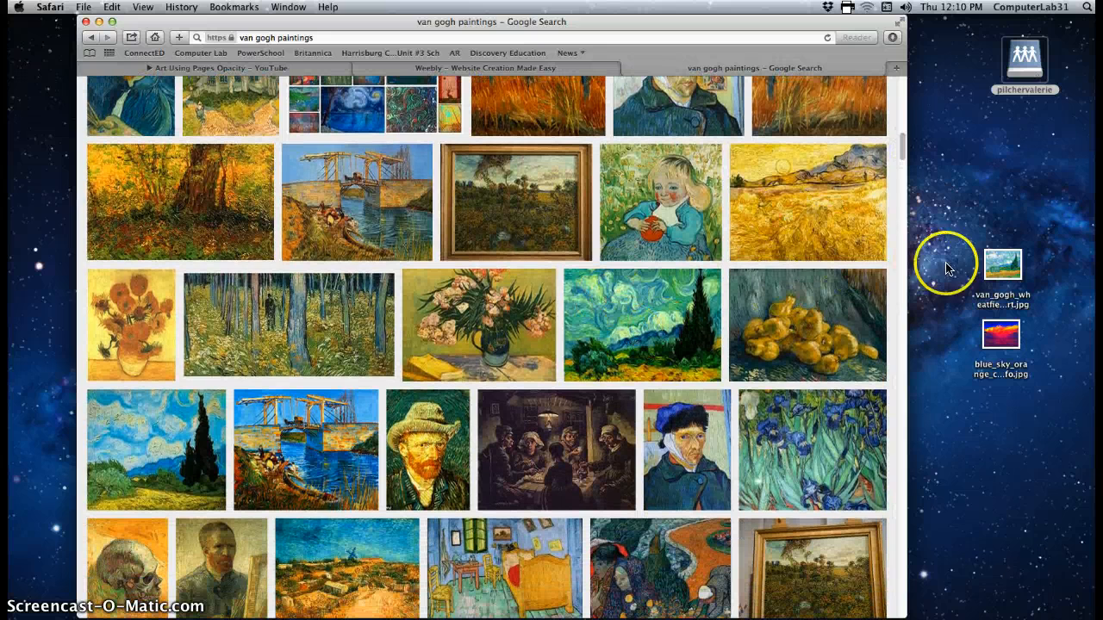
pyautogui.click(623, 348)
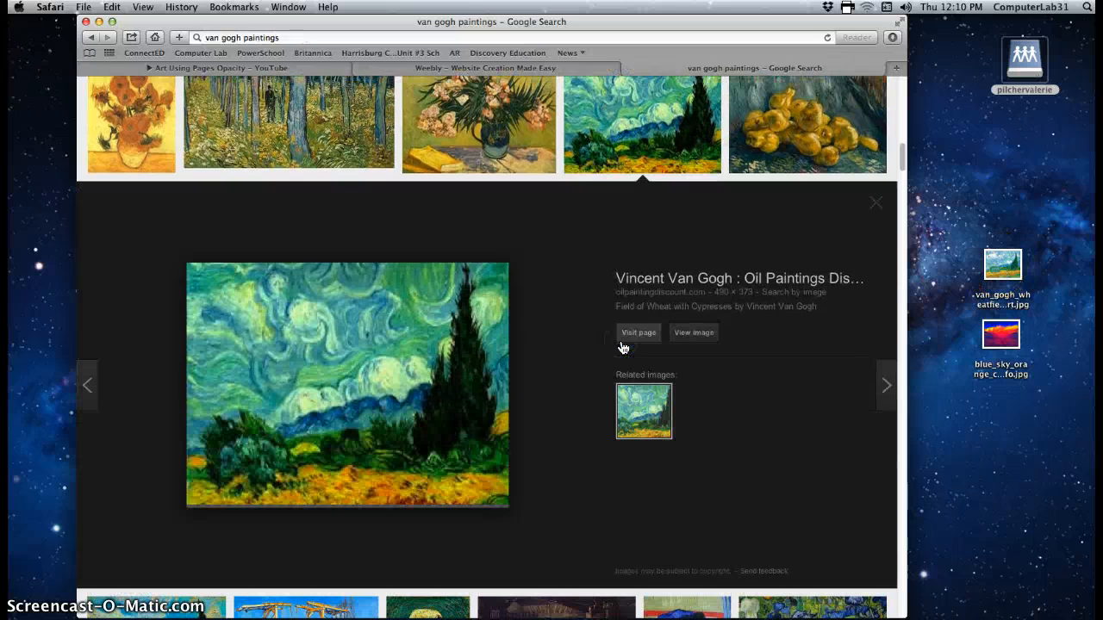
pyautogui.click(680, 334)
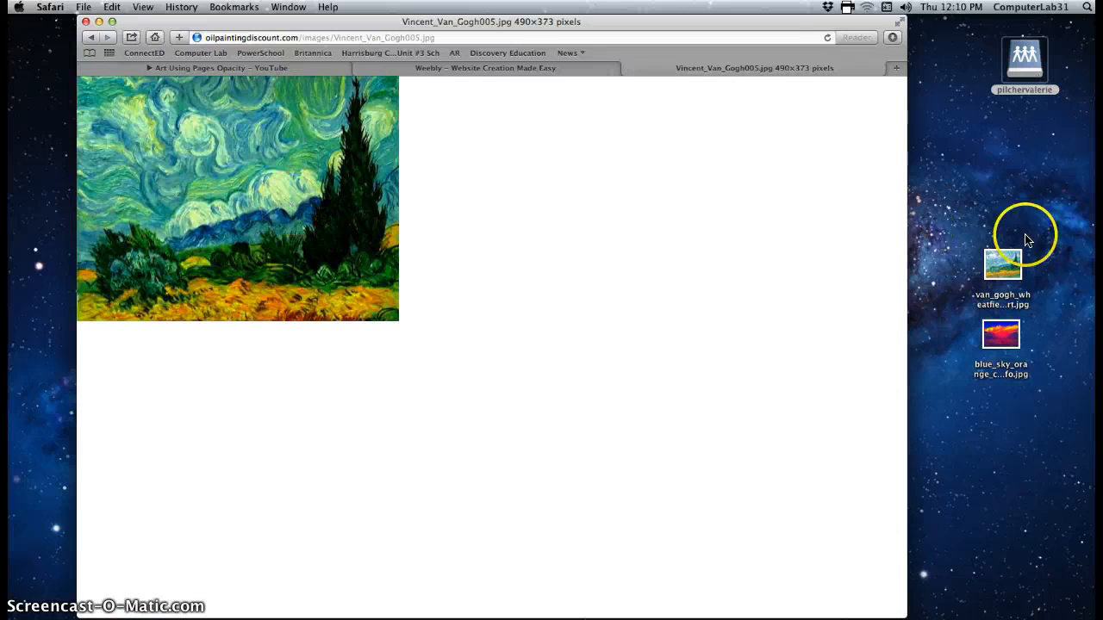
pyautogui.click(90, 38)
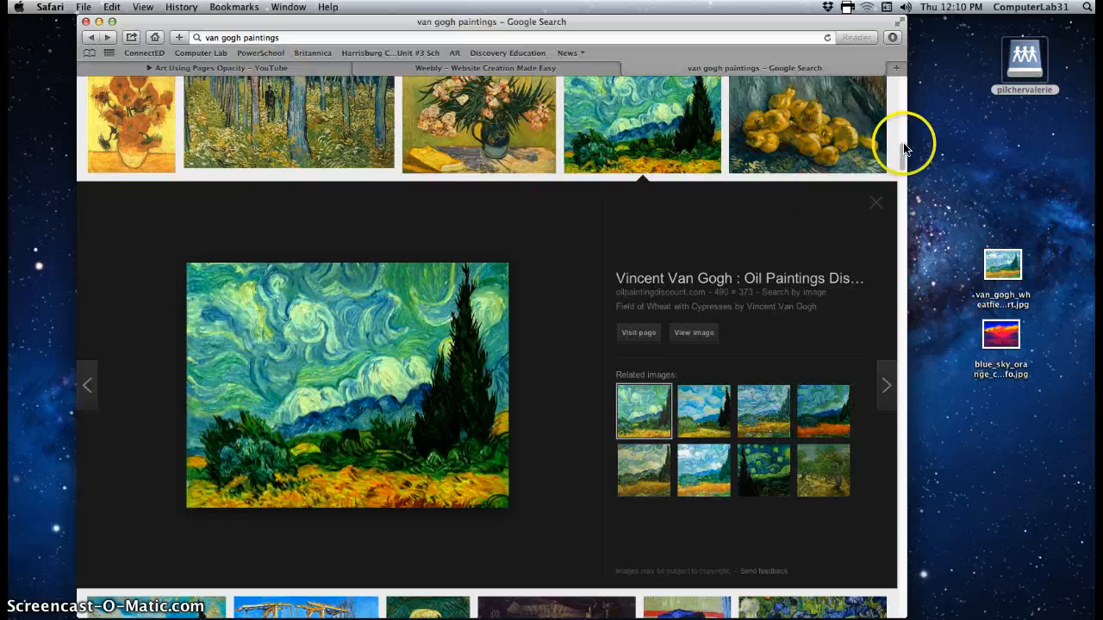
pyautogui.moveTo(903, 155); pyautogui.dragTo(899, 83)
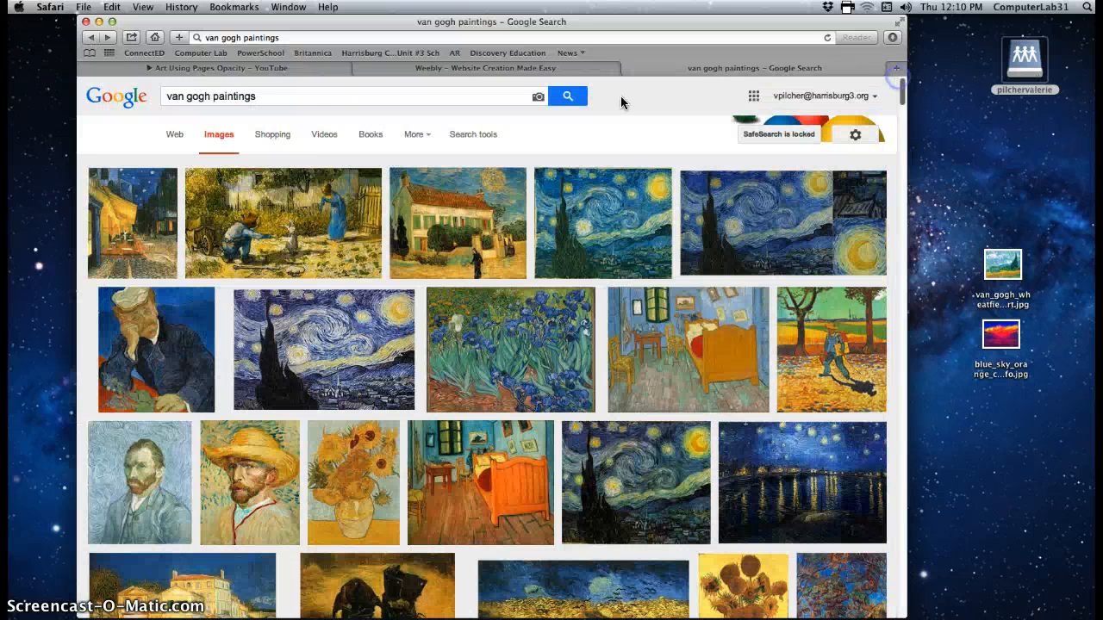
# Replace the image search query with "orange clouds" and run the search
pyautogui.click(260, 96)
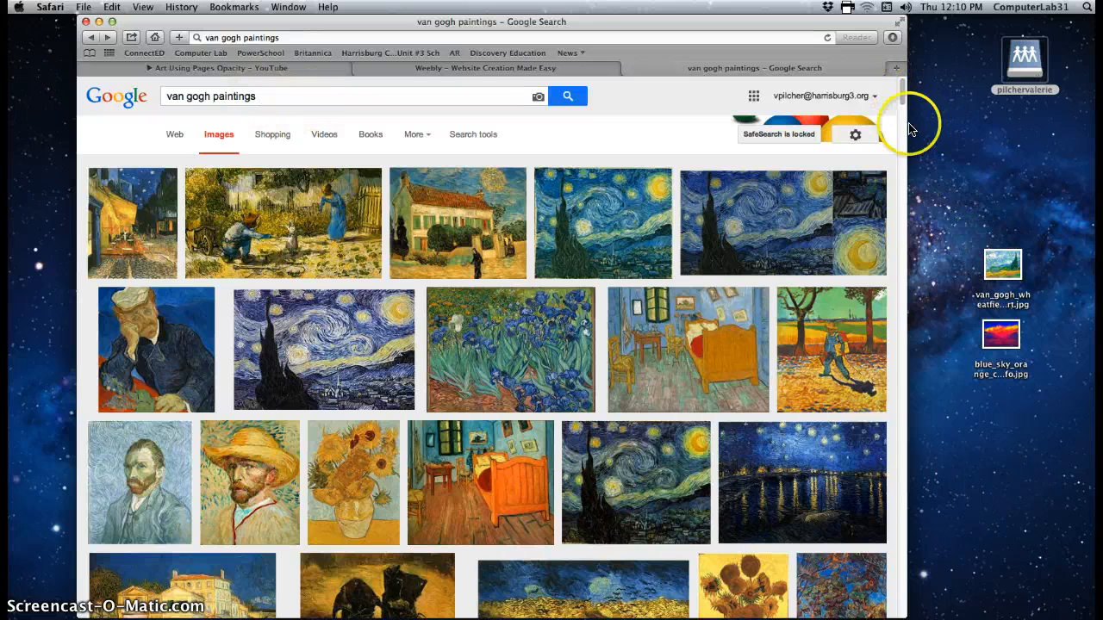
pyautogui.moveTo(901, 93); pyautogui.dragTo(903, 116)
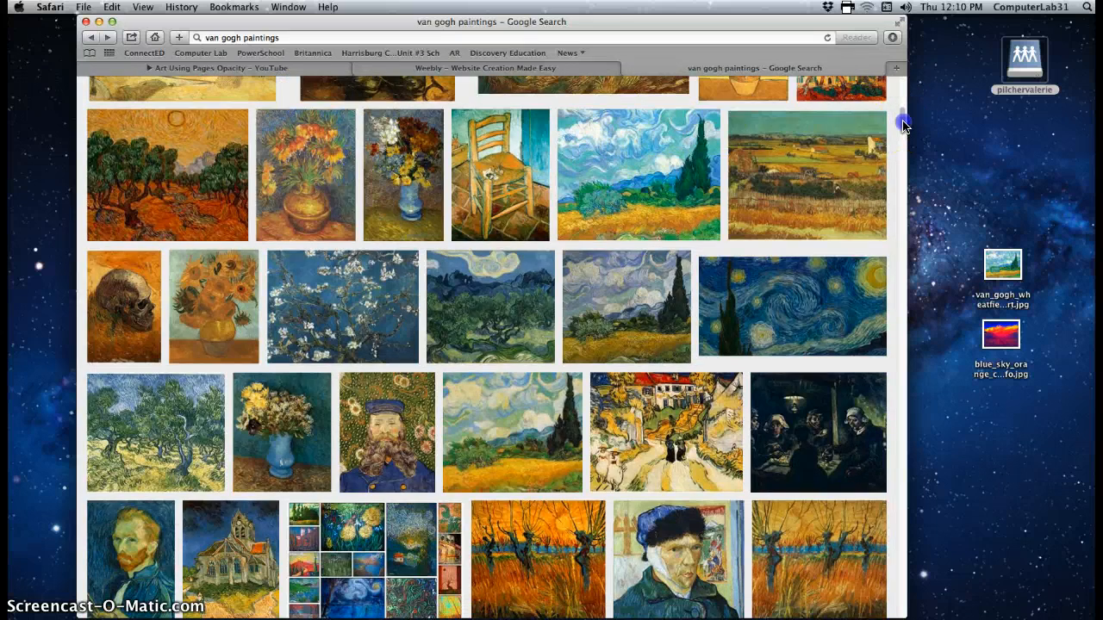
pyautogui.moveTo(904, 117); pyautogui.dragTo(903, 88)
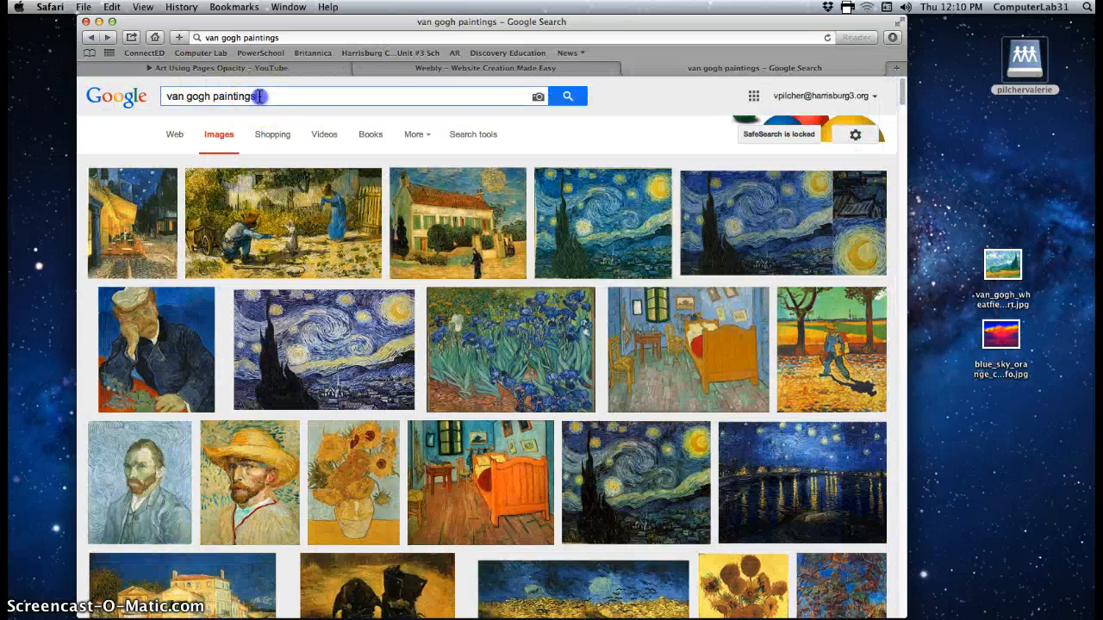
pyautogui.moveTo(256, 96); pyautogui.dragTo(115, 96)
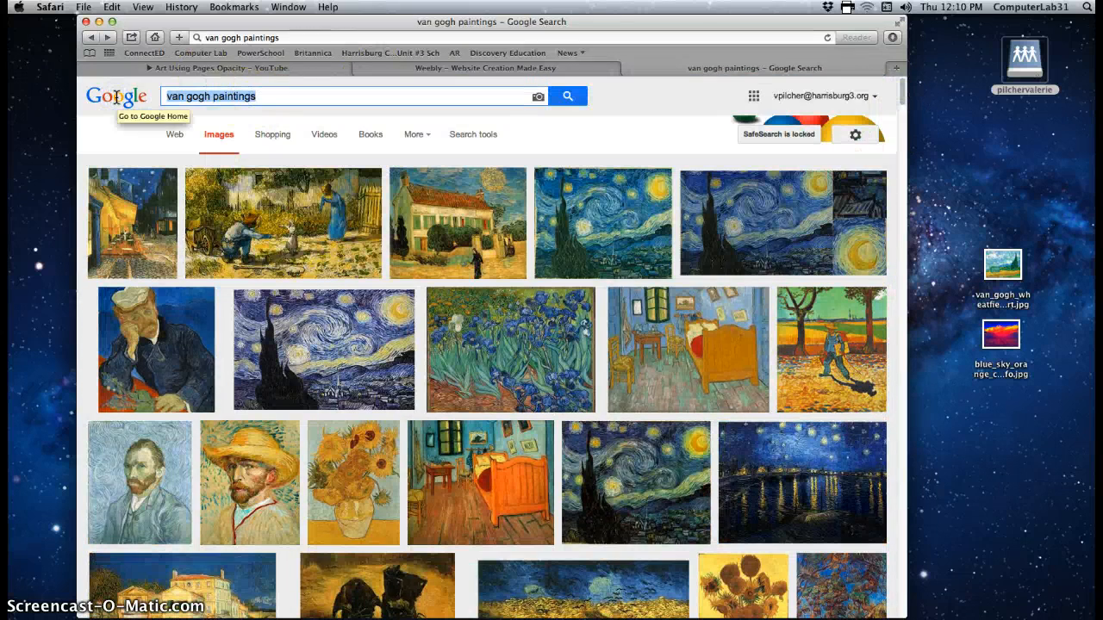
pyautogui.write('orange ')
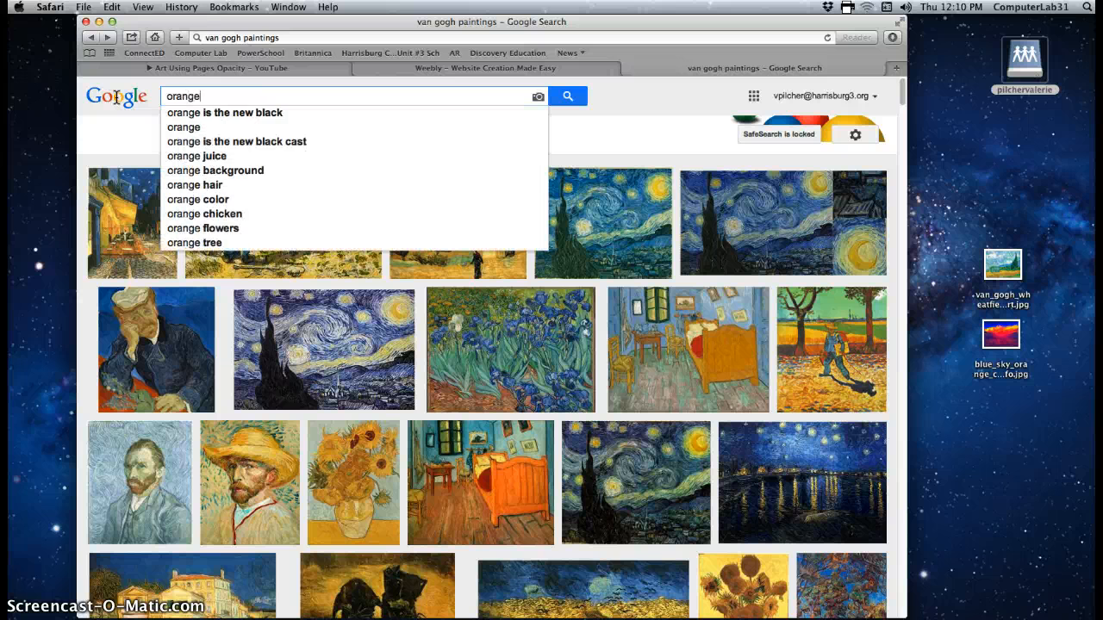
pyautogui.write('clouds')
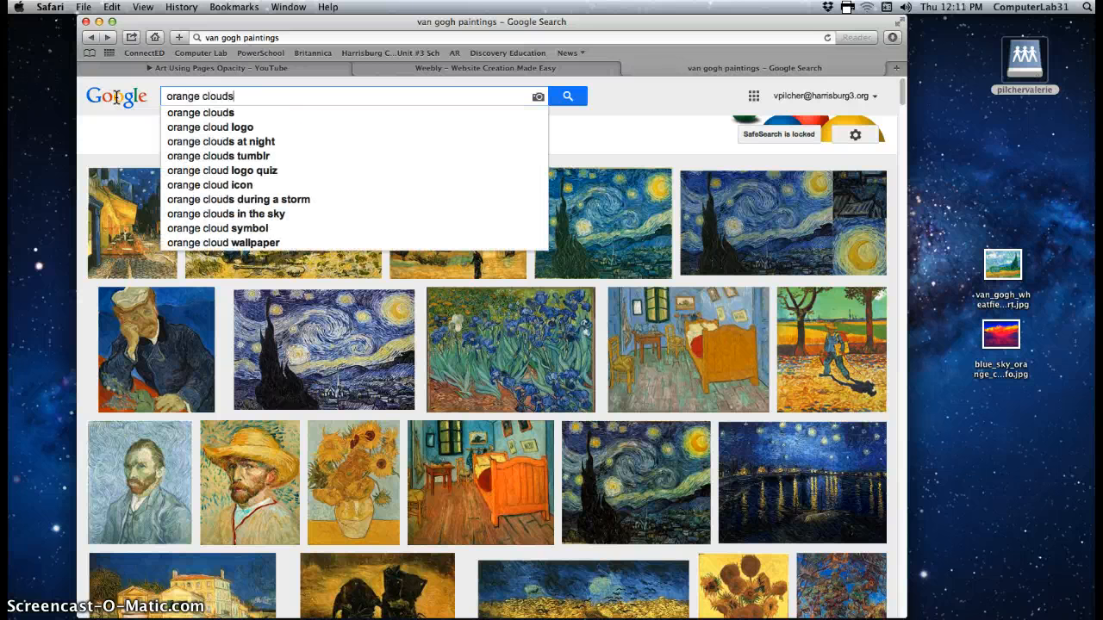
pyautogui.press('Return')
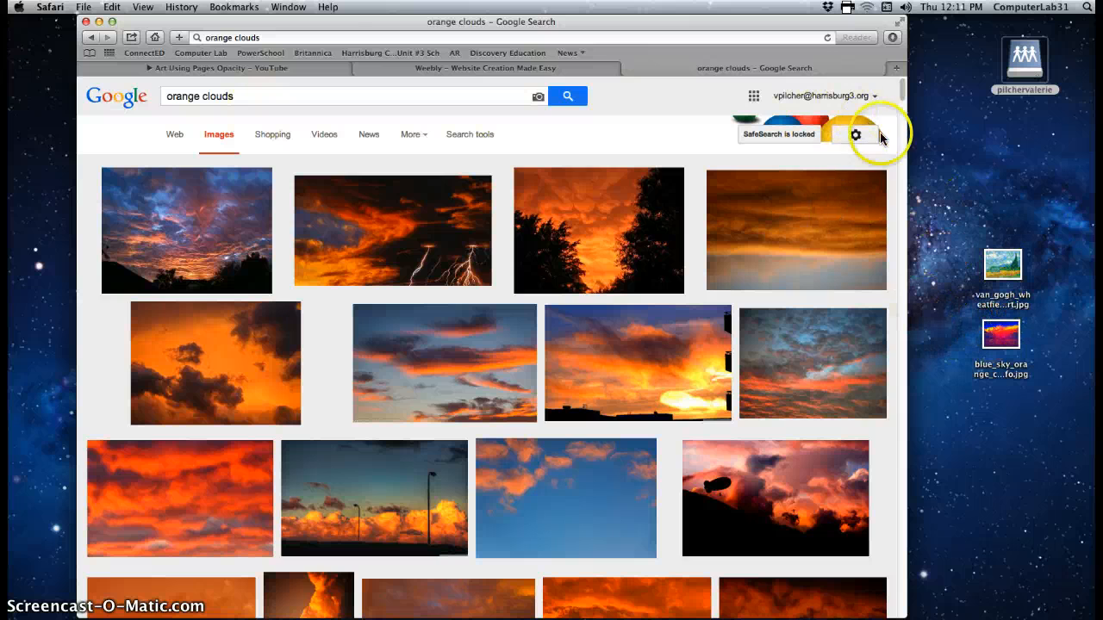
# View the blue sky and orange clouds image from deviantart.com at full size, and quit Safari
pyautogui.moveTo(901, 86); pyautogui.dragTo(898, 127)
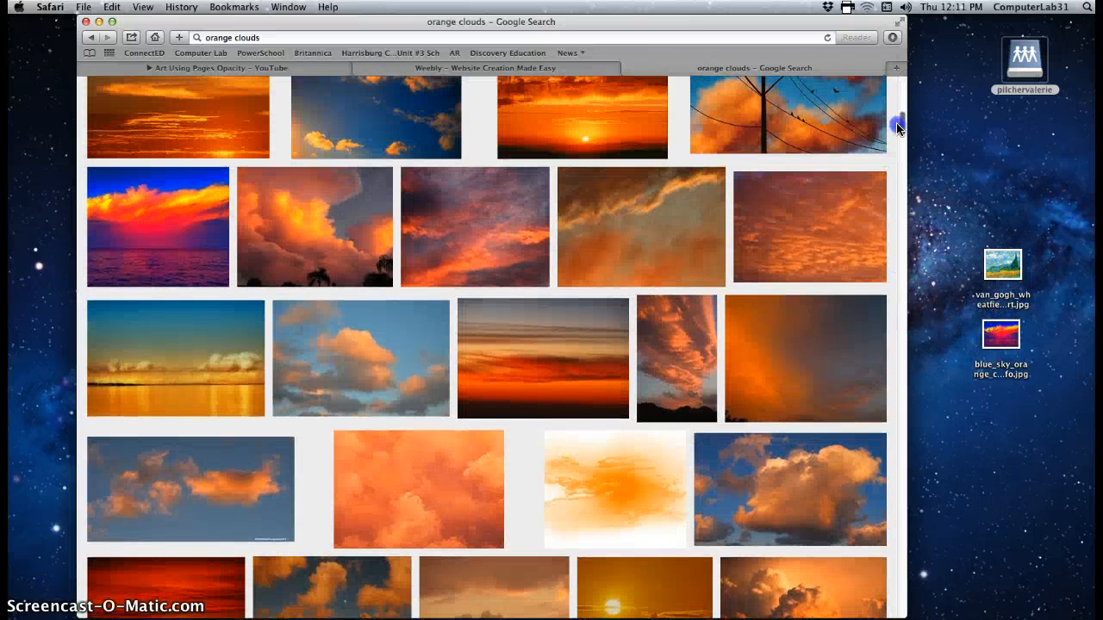
pyautogui.click(166, 226)
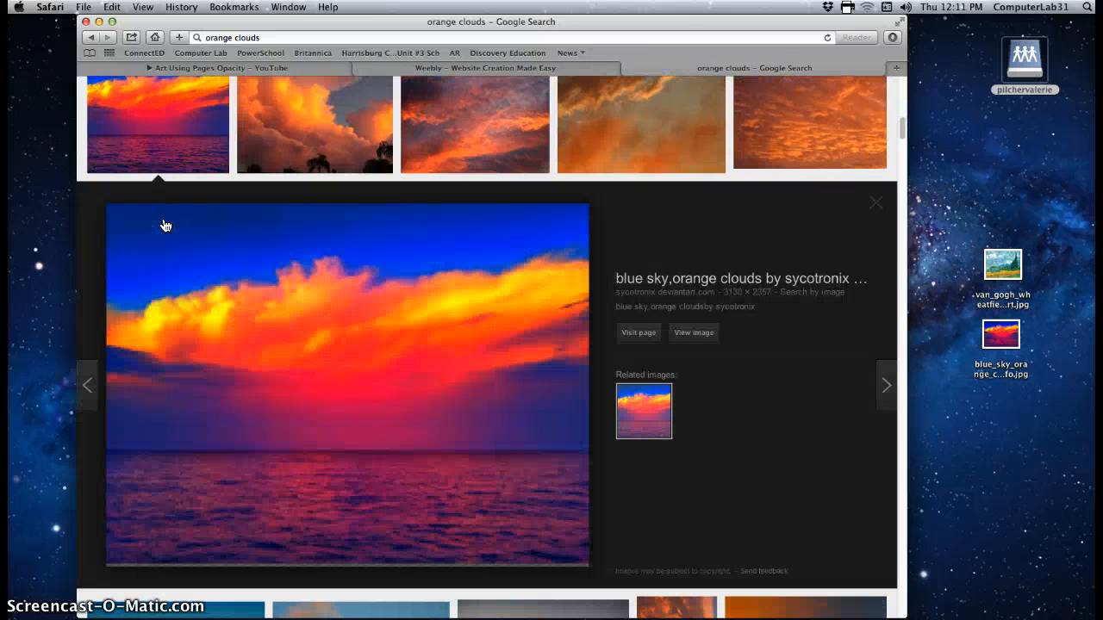
pyautogui.click(702, 336)
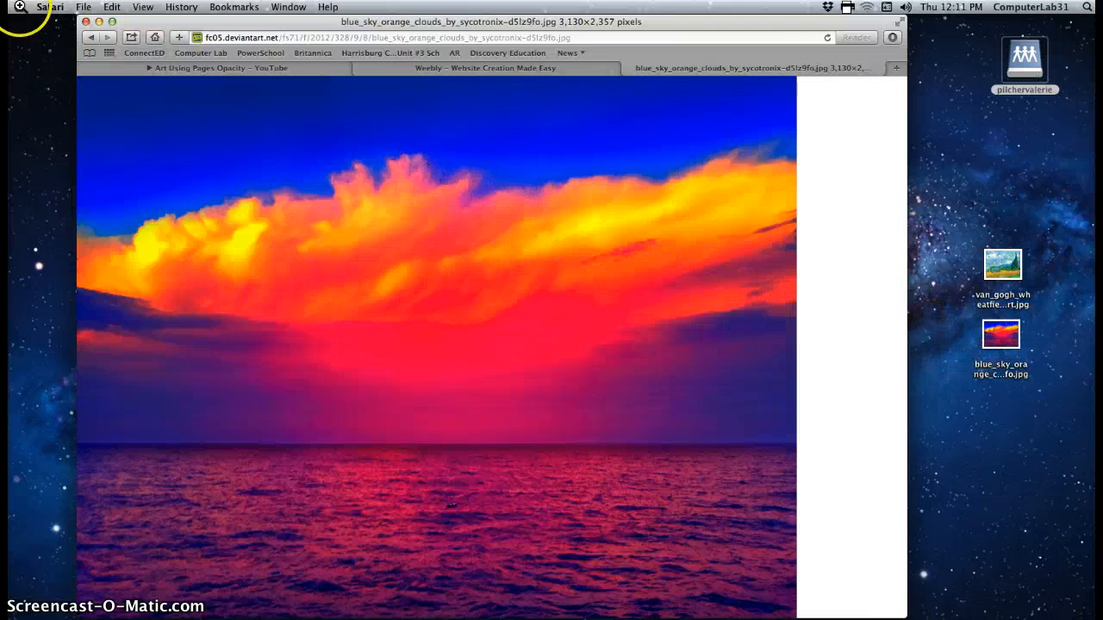
pyautogui.click(48, 6)
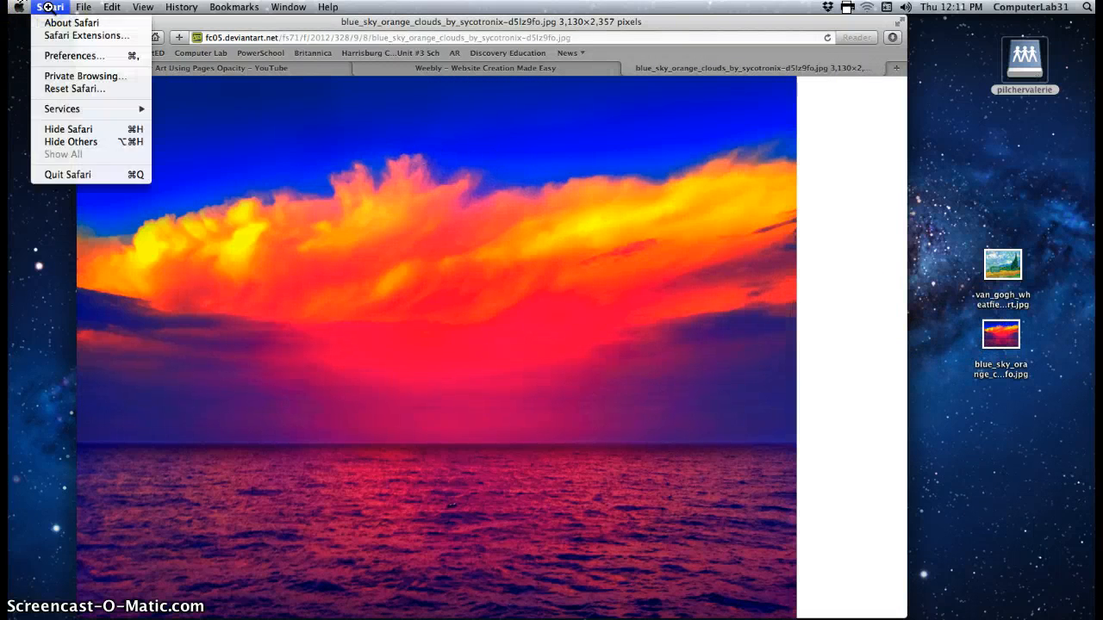
pyautogui.click(82, 176)
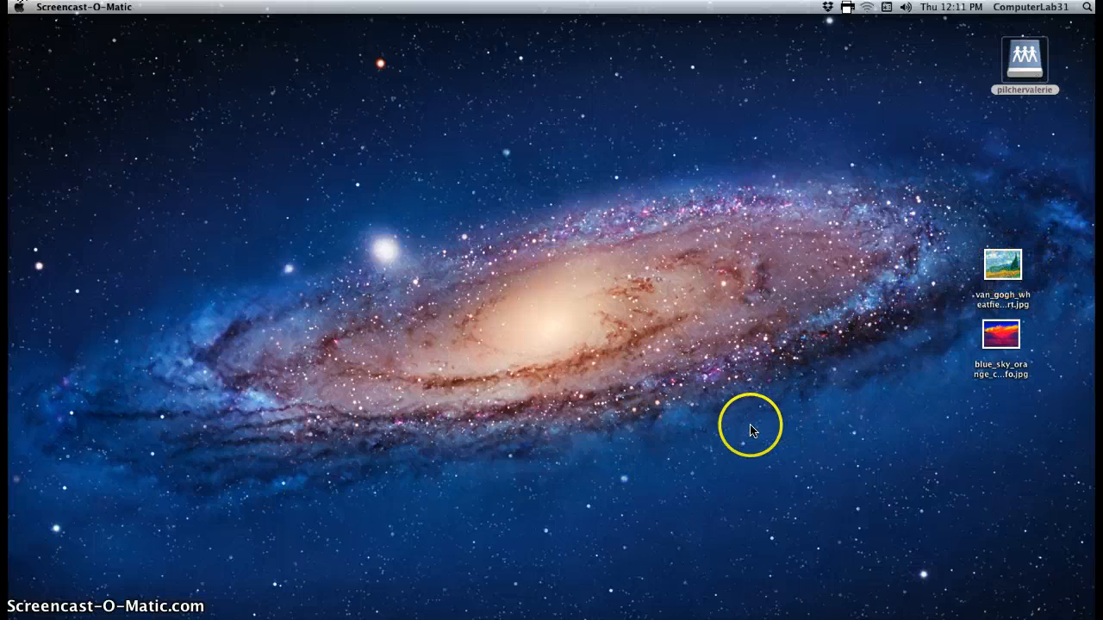
# Copy the Van Gogh and orange clouds images from the desktop into the server drive's Art folder, and trash the desktop originals
pyautogui.doubleClick(1022, 59)
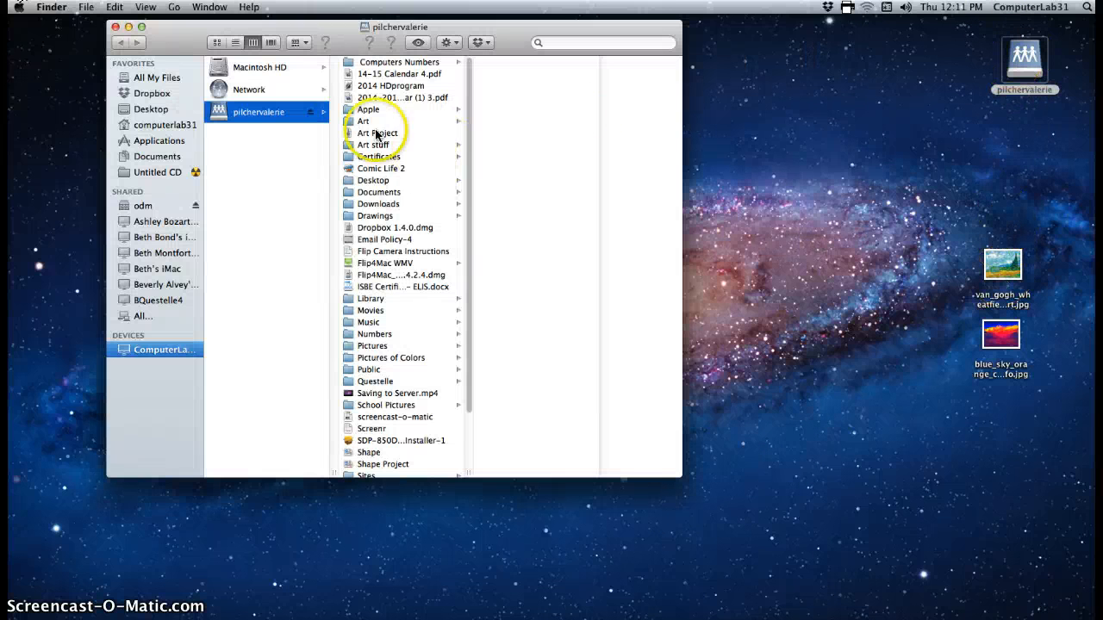
pyautogui.click(364, 122)
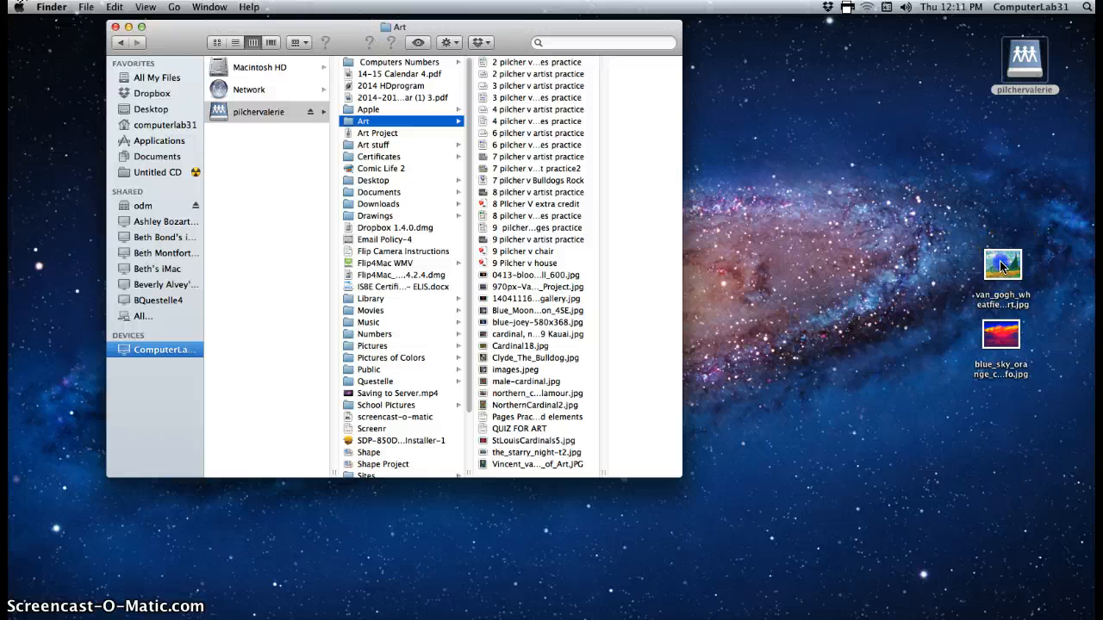
pyautogui.moveTo(1000, 267); pyautogui.dragTo(539, 241)
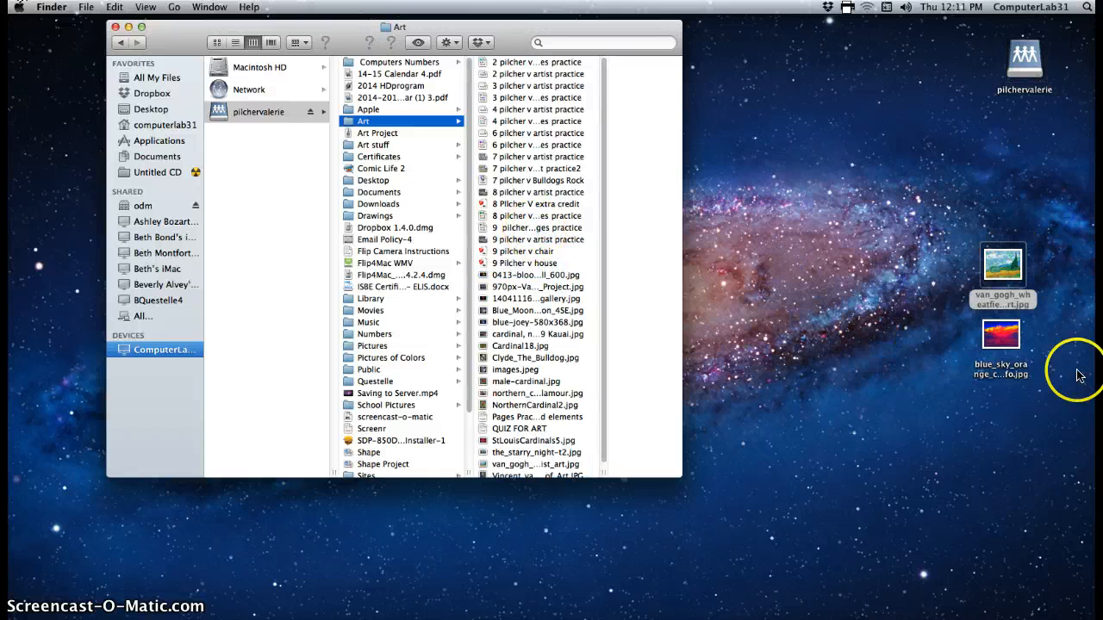
pyautogui.moveTo(1001, 334); pyautogui.dragTo(536, 336)
pyautogui.moveTo(964, 233); pyautogui.dragTo(1055, 619)
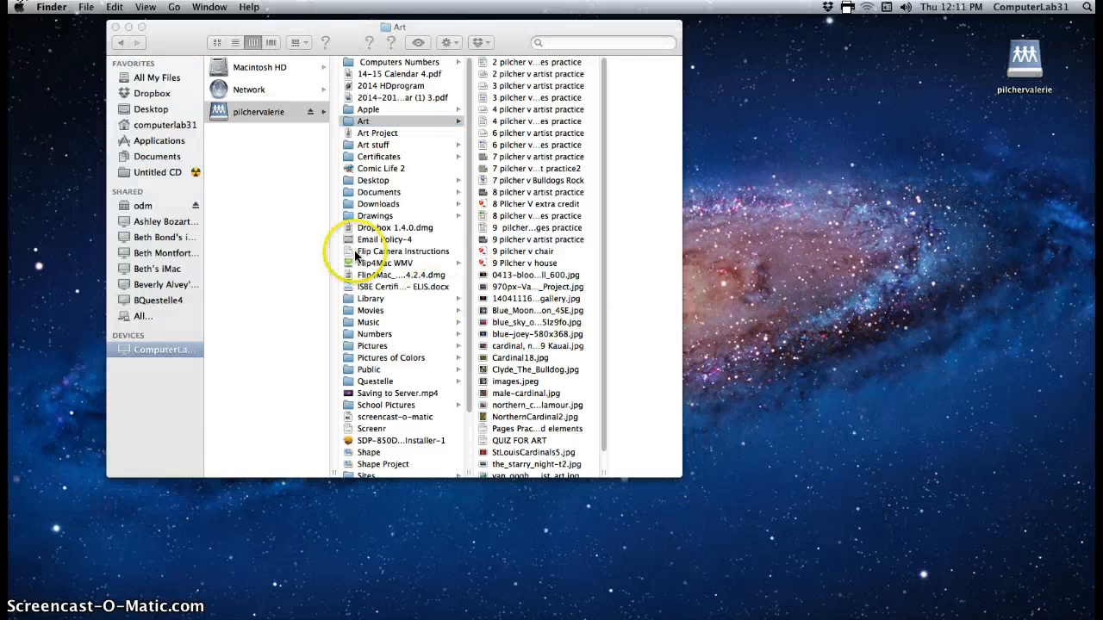
pyautogui.click(116, 27)
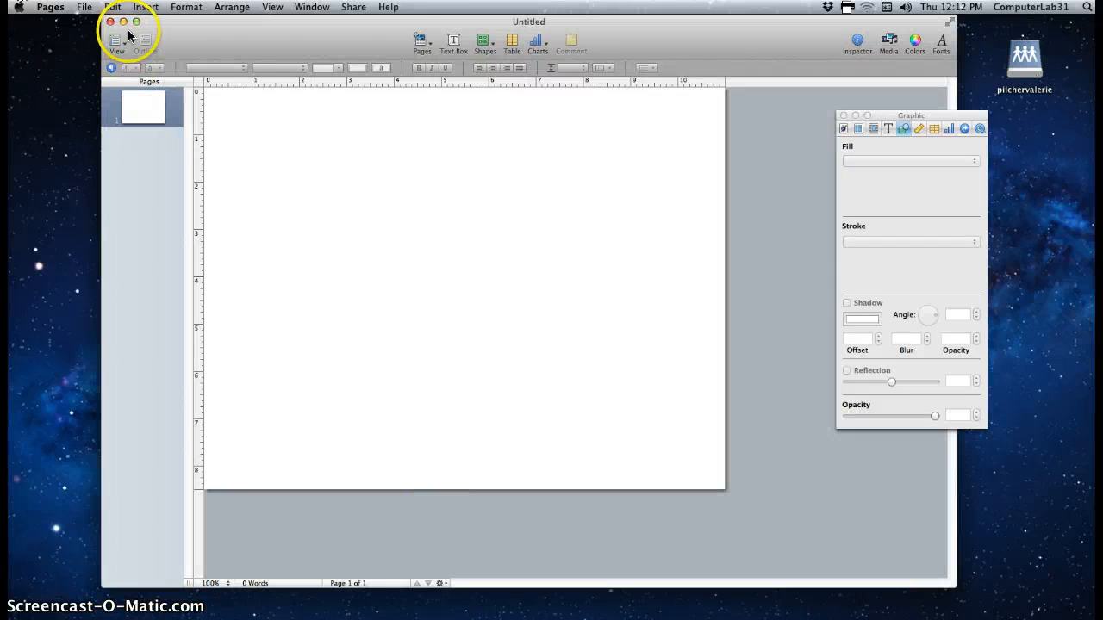
# In Pages, close the untitled document and create a new page layout document from the Blank Canvas Landscape template
pyautogui.click(109, 22)
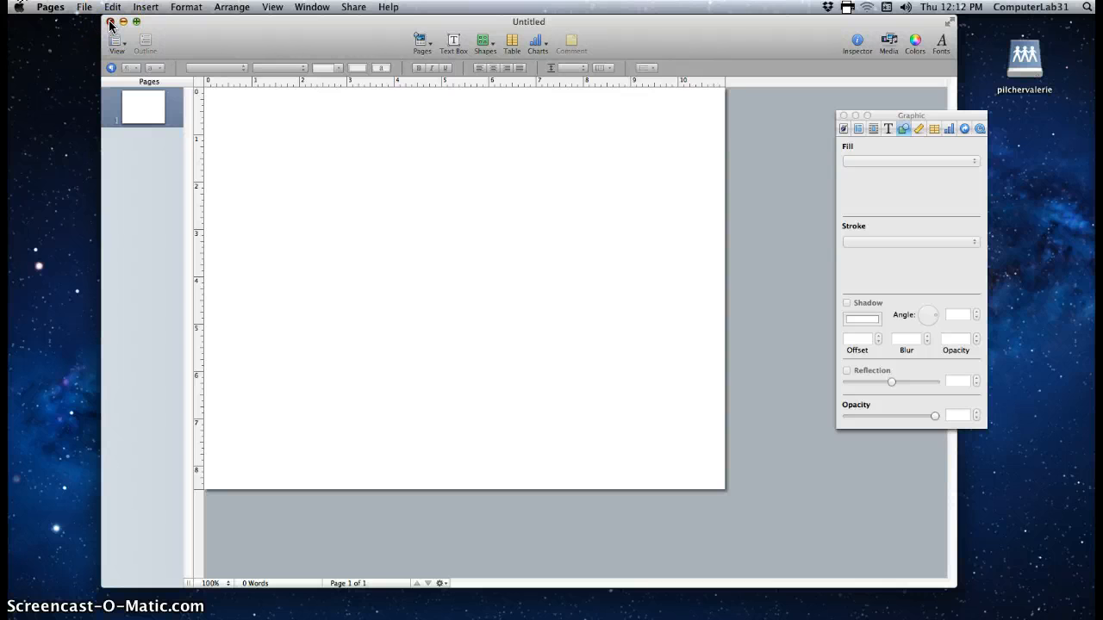
pyautogui.click(477, 187)
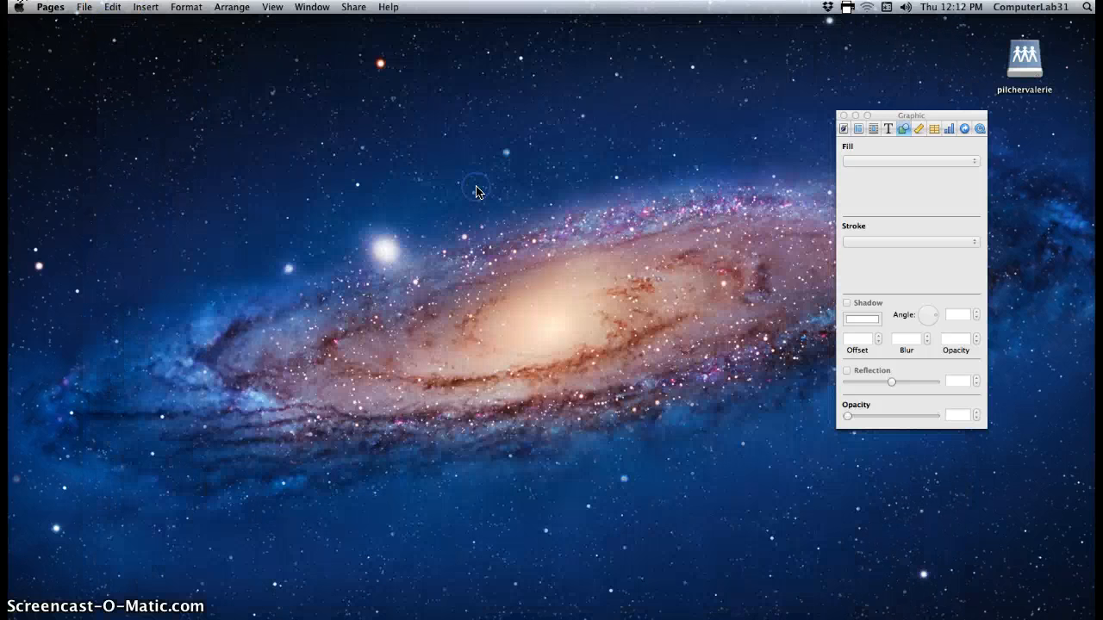
pyautogui.click(84, 8)
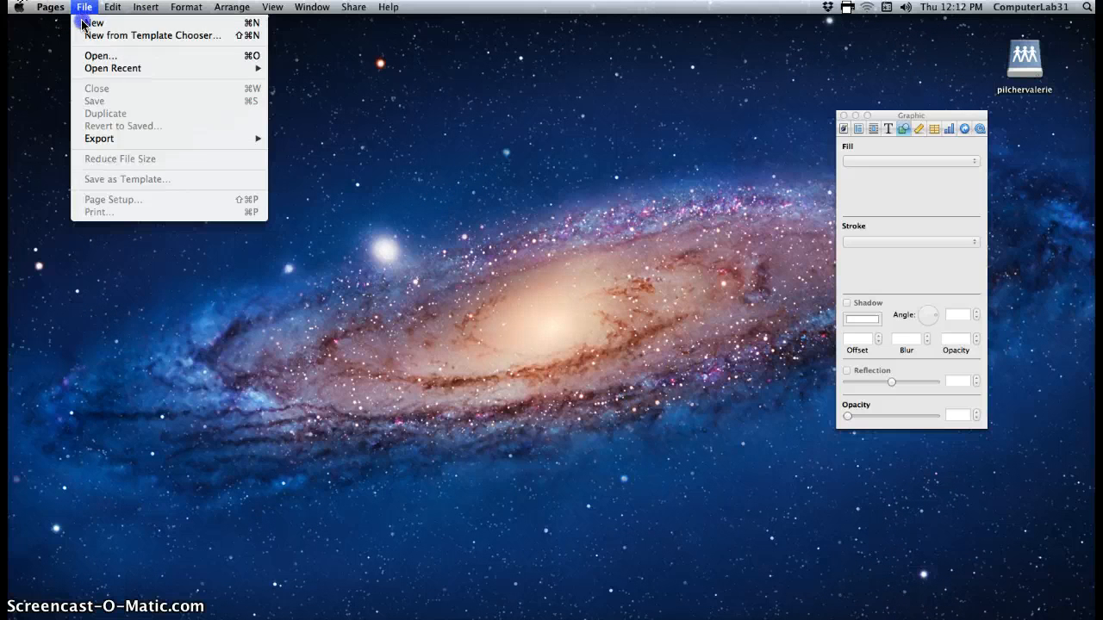
pyautogui.click(82, 25)
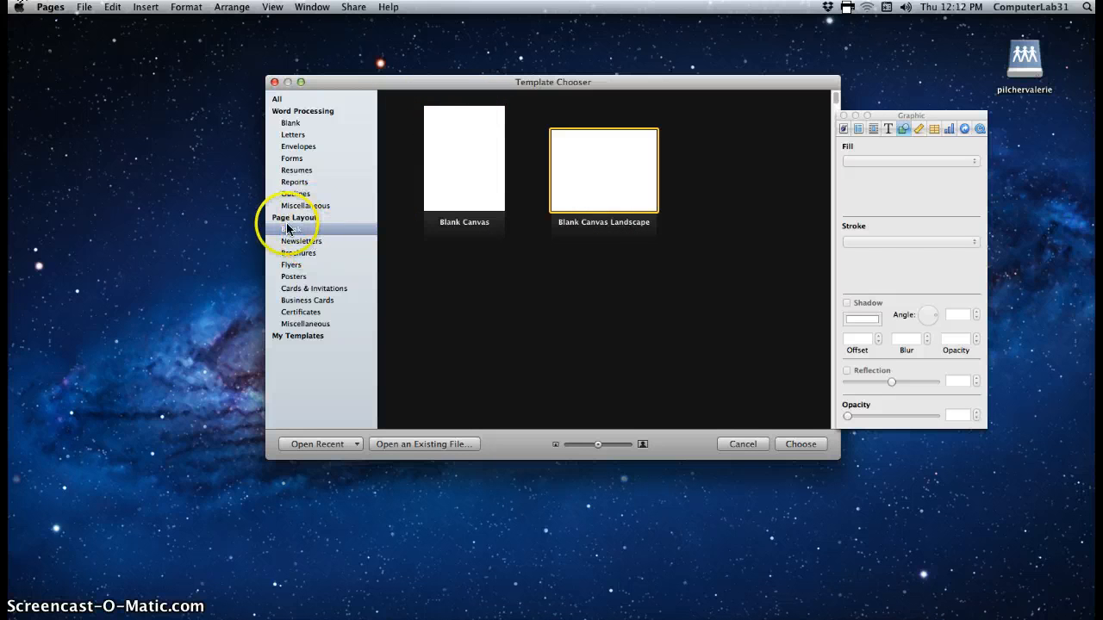
pyautogui.click(592, 188)
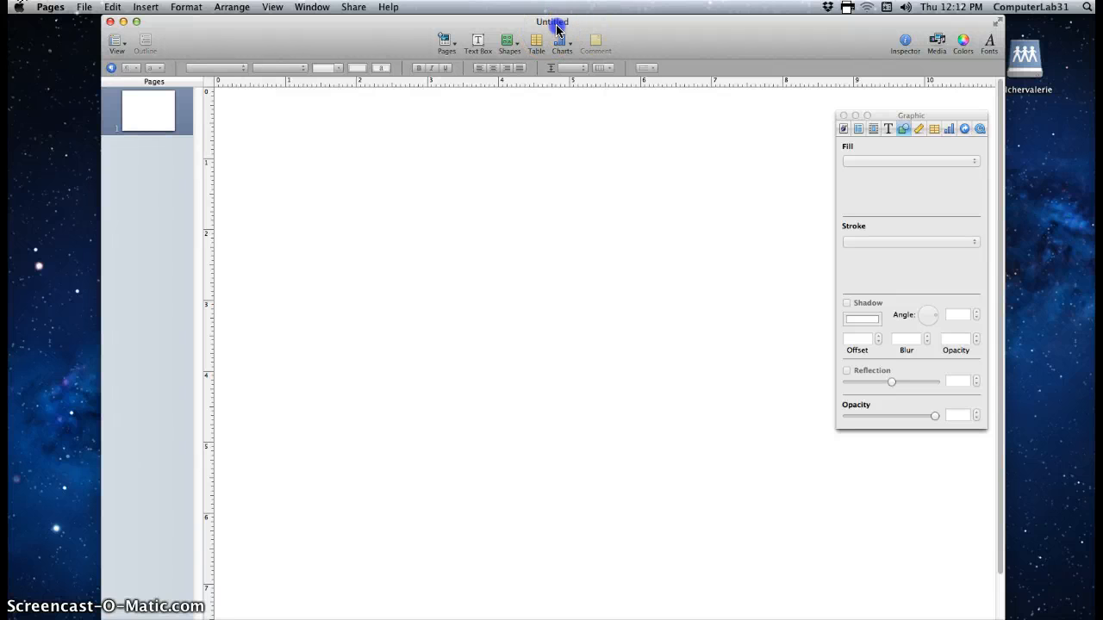
pyautogui.moveTo(584, 28); pyautogui.dragTo(530, 27)
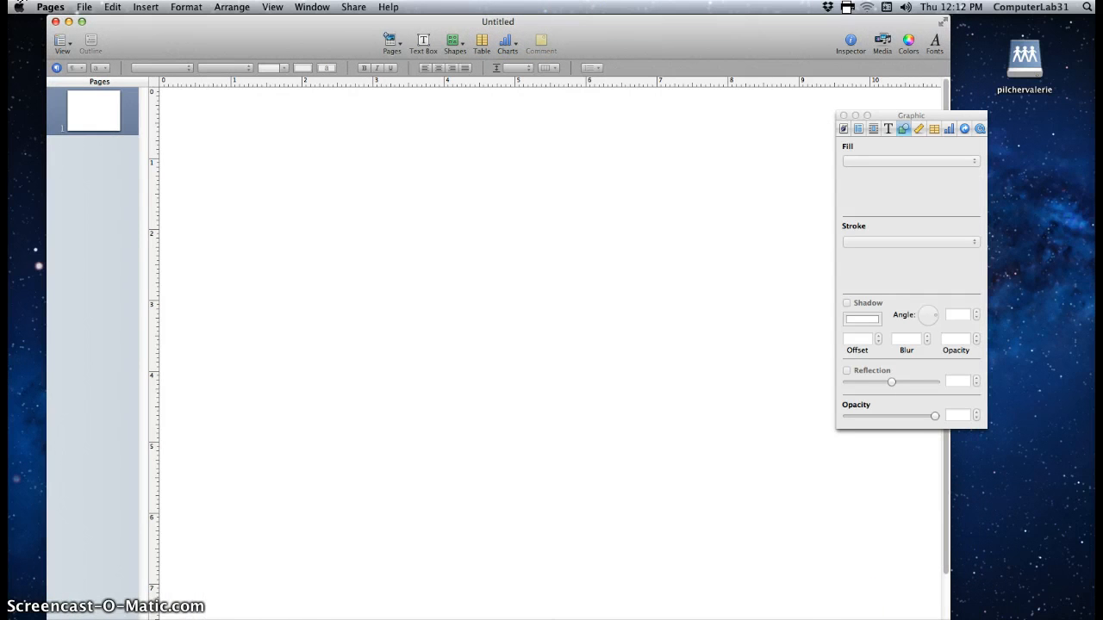
# Shrink the document window to fit the screen and set the page zoom to 100%
pyautogui.moveTo(947, 619); pyautogui.dragTo(890, 594)
pyautogui.click(168, 590)
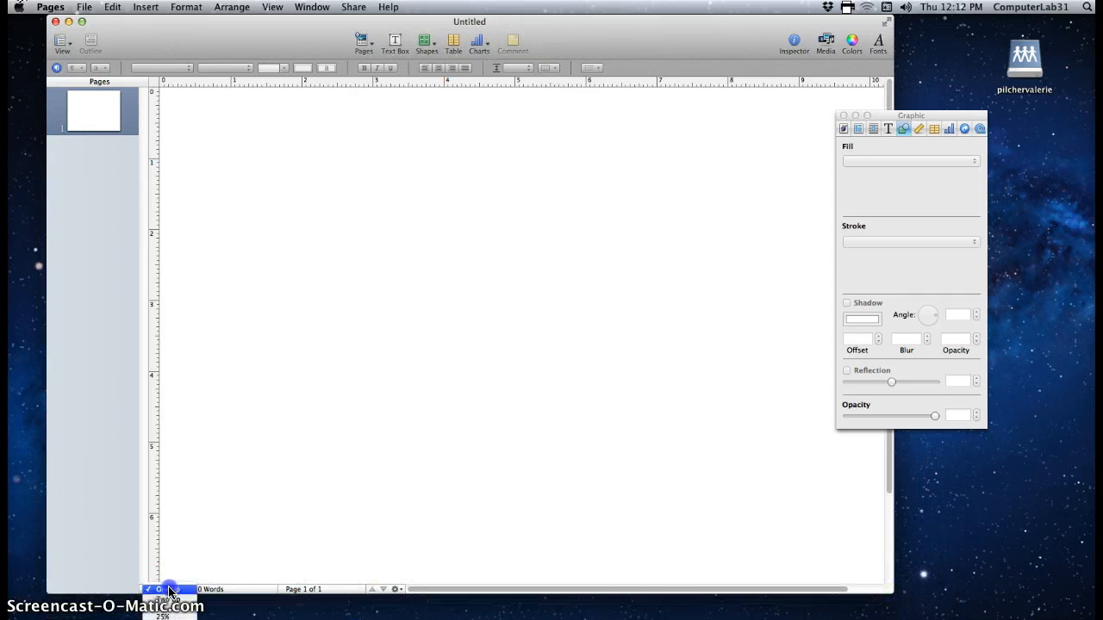
pyautogui.click(167, 590)
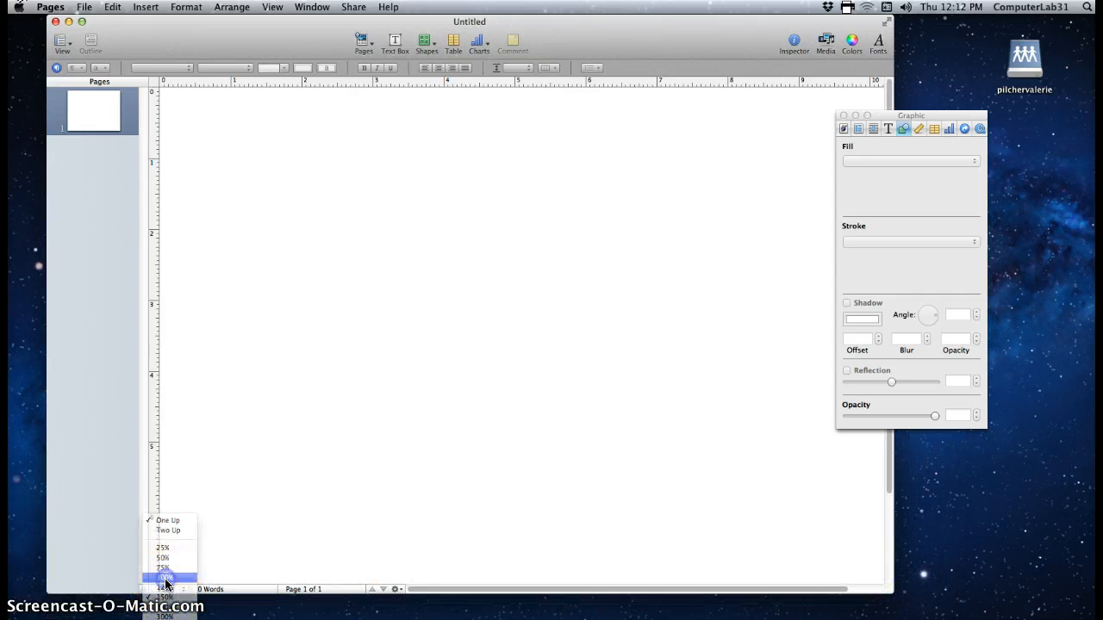
pyautogui.click(166, 579)
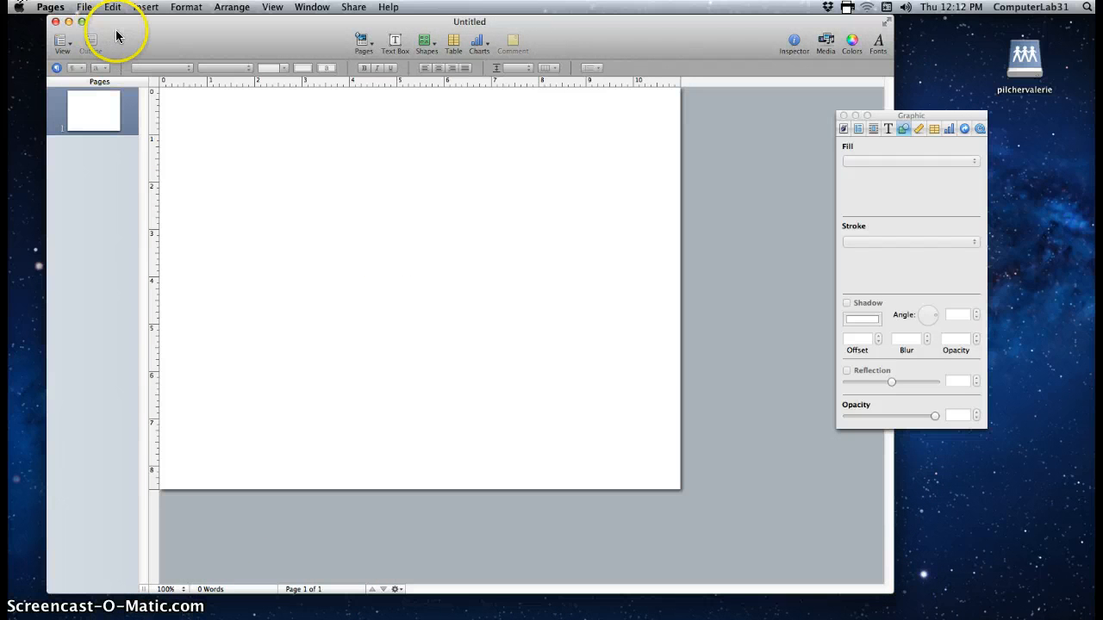
# Save the document in the server drive's Art folder, named with 7, the student's name and "artist practice2", replacing the existing file
pyautogui.click(84, 7)
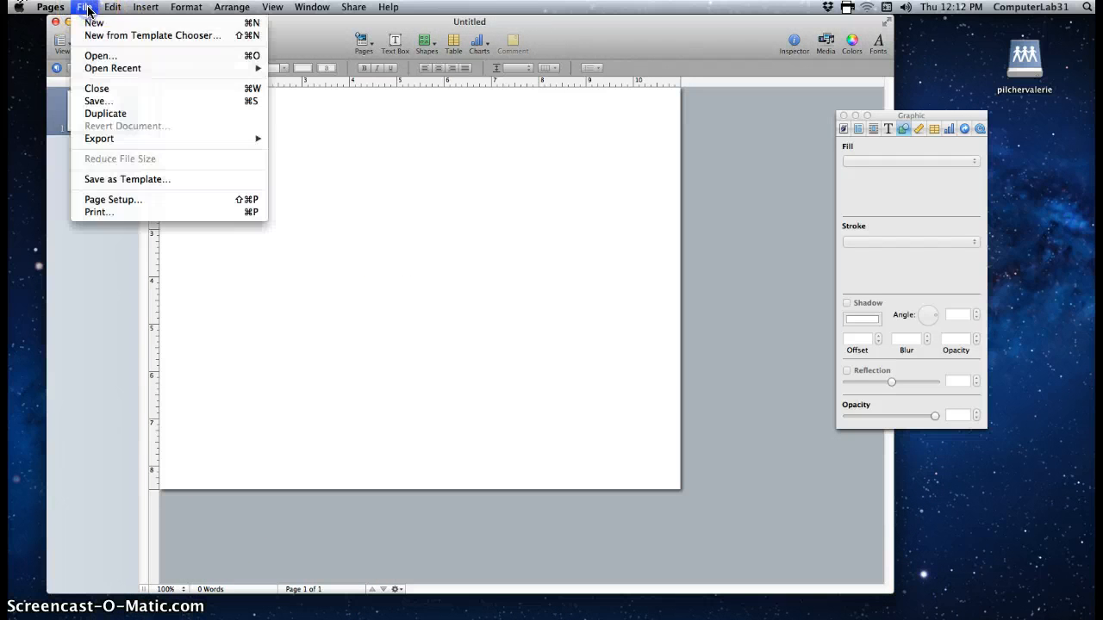
pyautogui.click(92, 103)
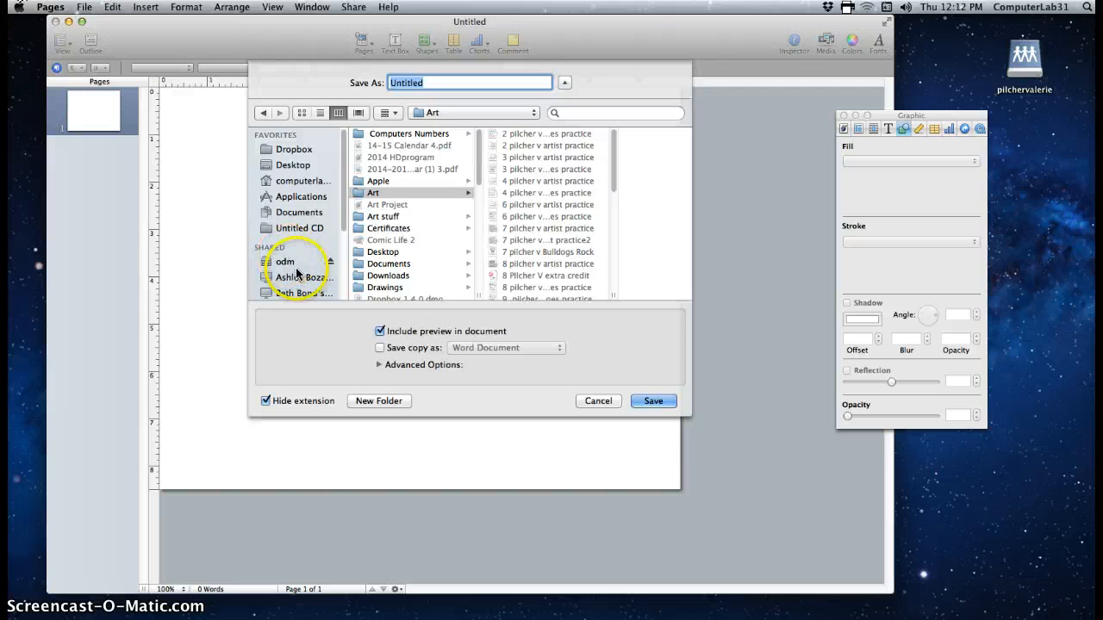
pyautogui.click(284, 261)
pyautogui.click(399, 244)
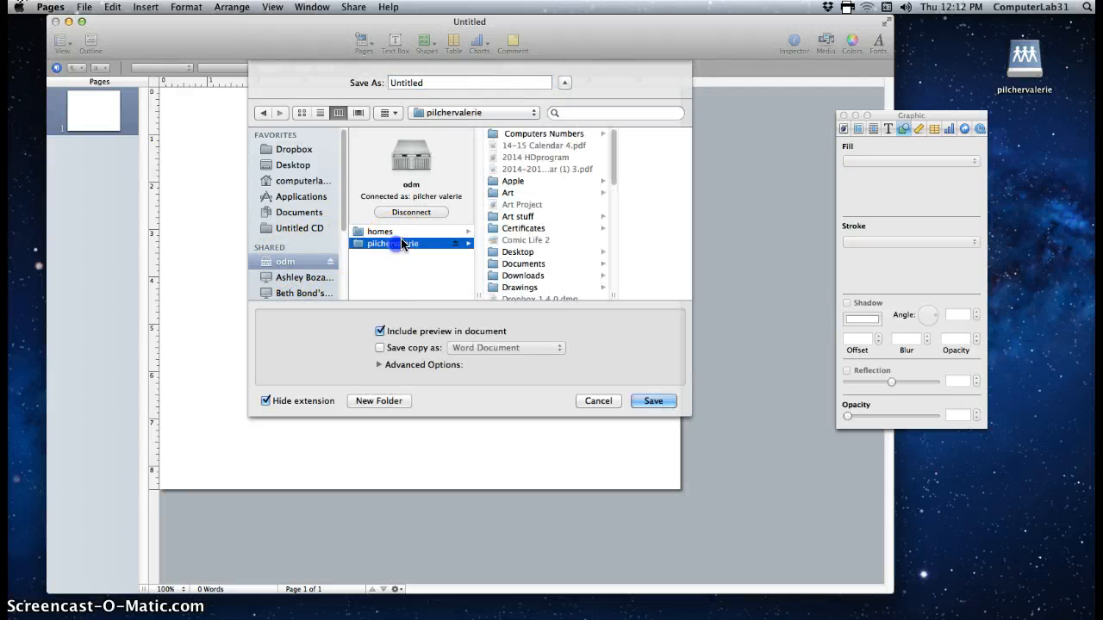
pyautogui.click(509, 193)
pyautogui.moveTo(438, 81); pyautogui.dragTo(365, 81)
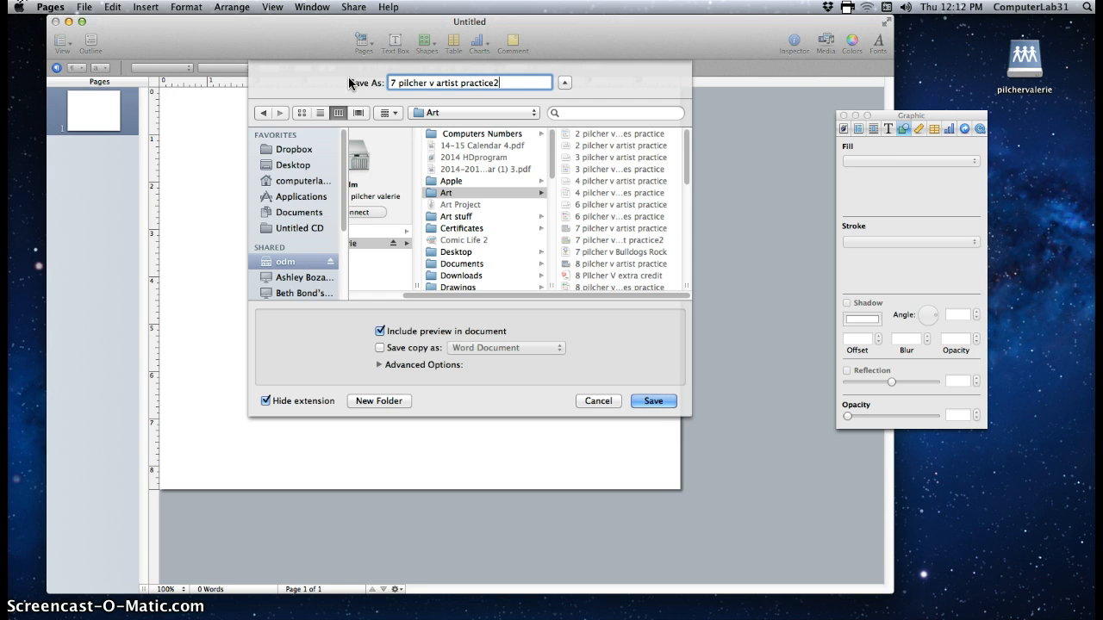
pyautogui.click(653, 402)
pyautogui.click(566, 140)
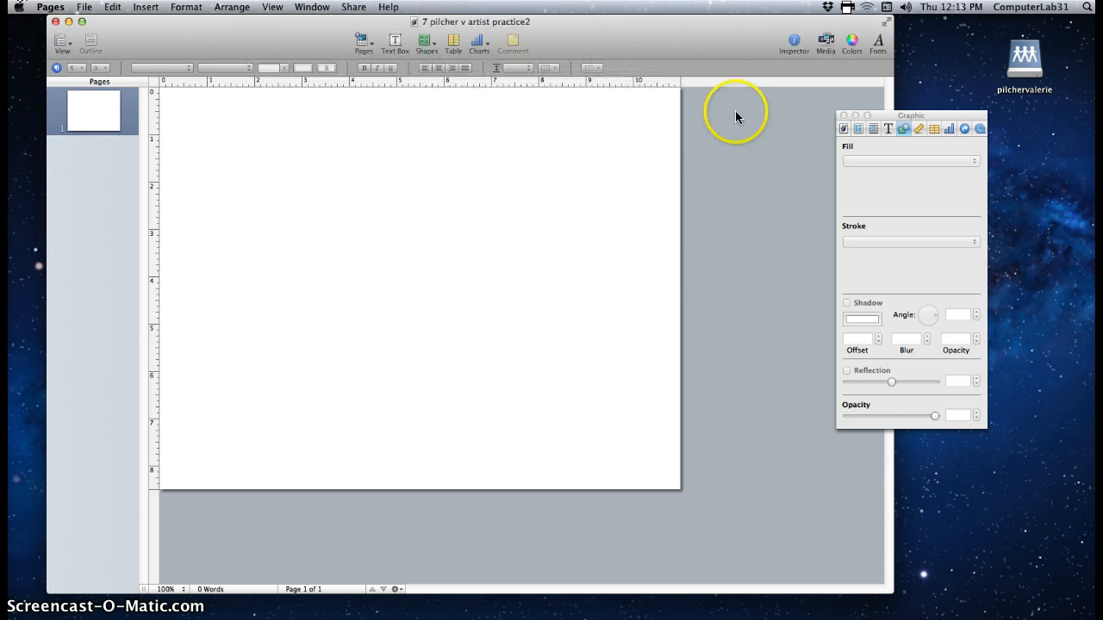
# Open the server drive's Art folder in Finder beside the Pages document and bring its image files into view
pyautogui.doubleClick(1034, 65)
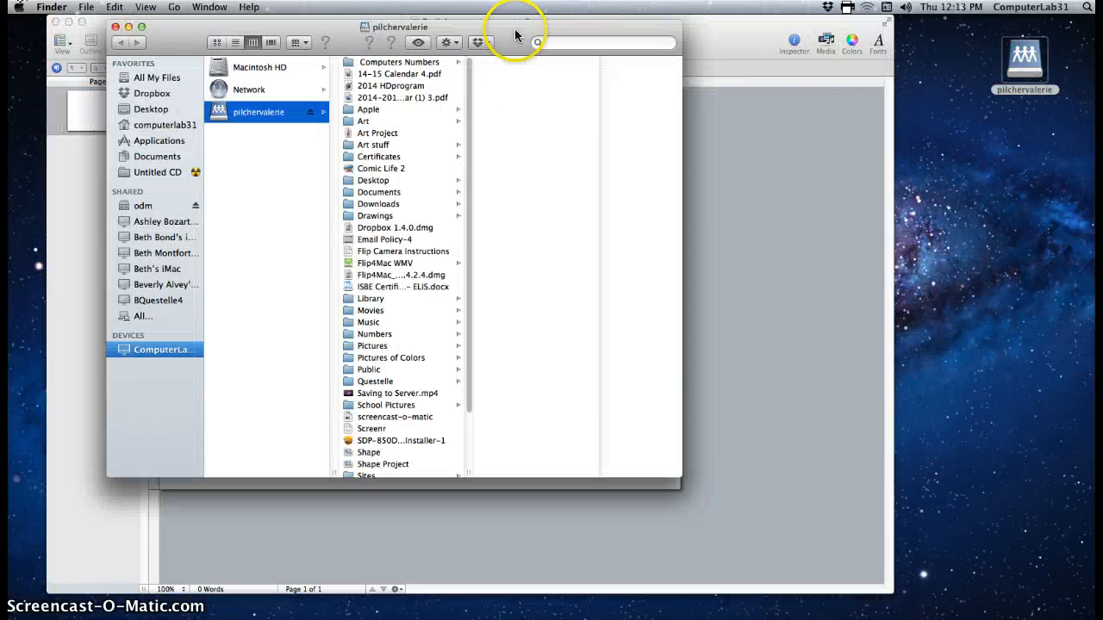
pyautogui.moveTo(515, 35); pyautogui.dragTo(1017, 31)
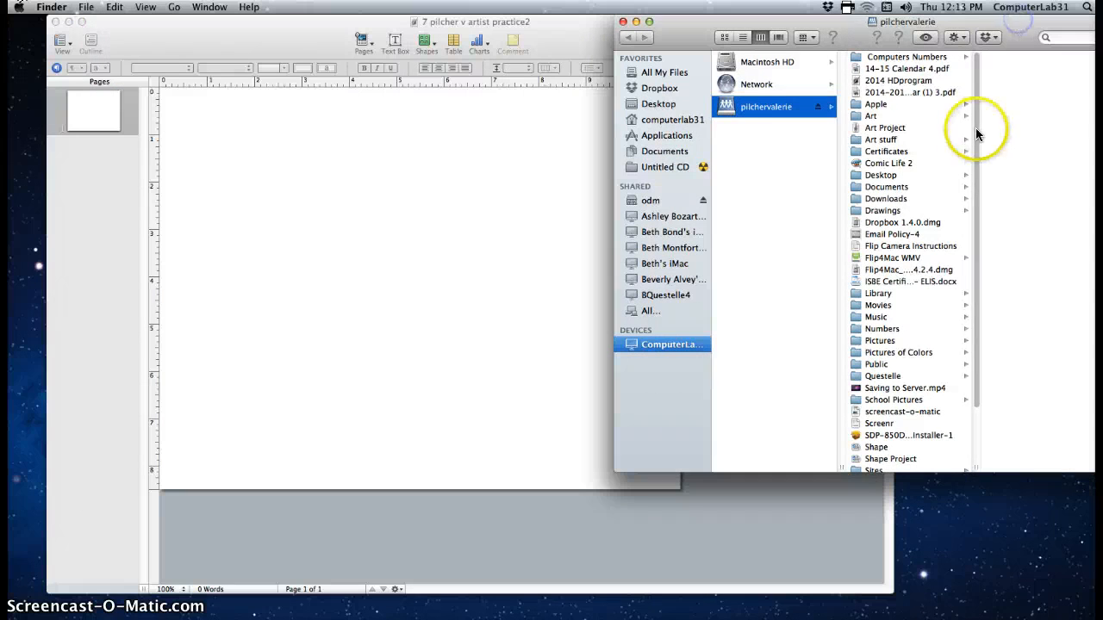
pyautogui.click(870, 116)
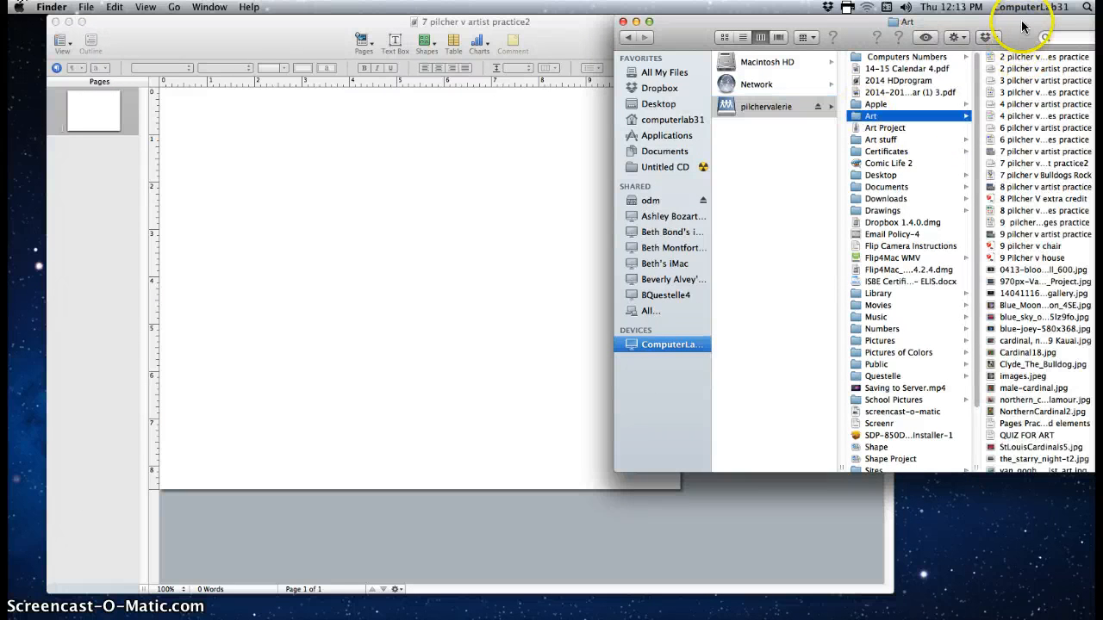
pyautogui.moveTo(1024, 23); pyautogui.dragTo(985, 23)
pyautogui.moveTo(1070, 74); pyautogui.dragTo(1073, 133)
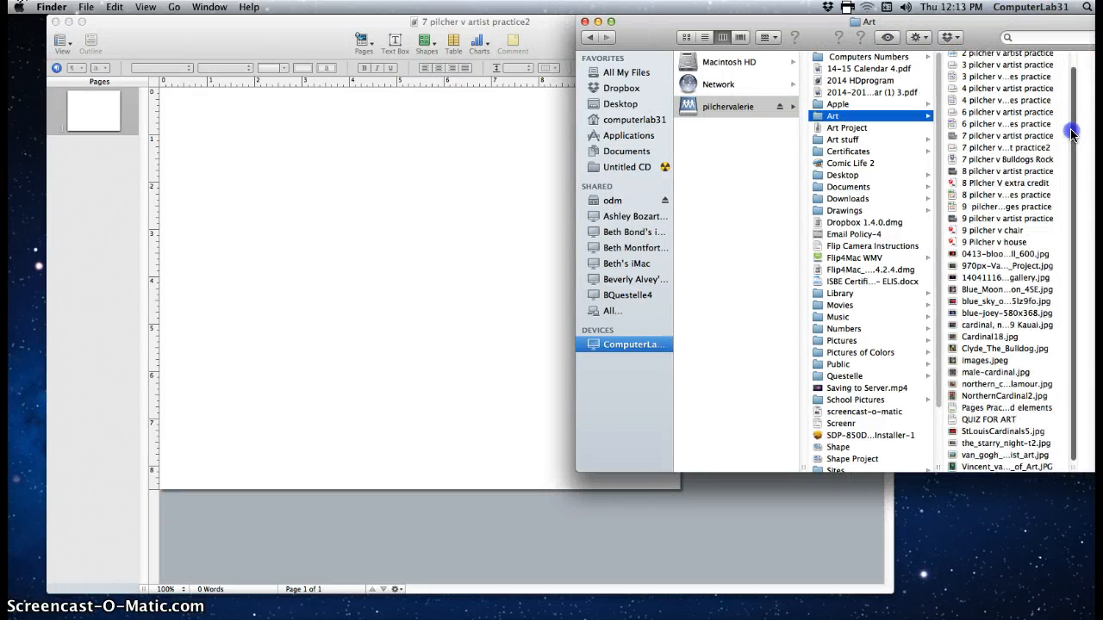
# Place the Van Gogh wheat field painting from the Art folder onto the blank page and close the Finder window
pyautogui.click(982, 455)
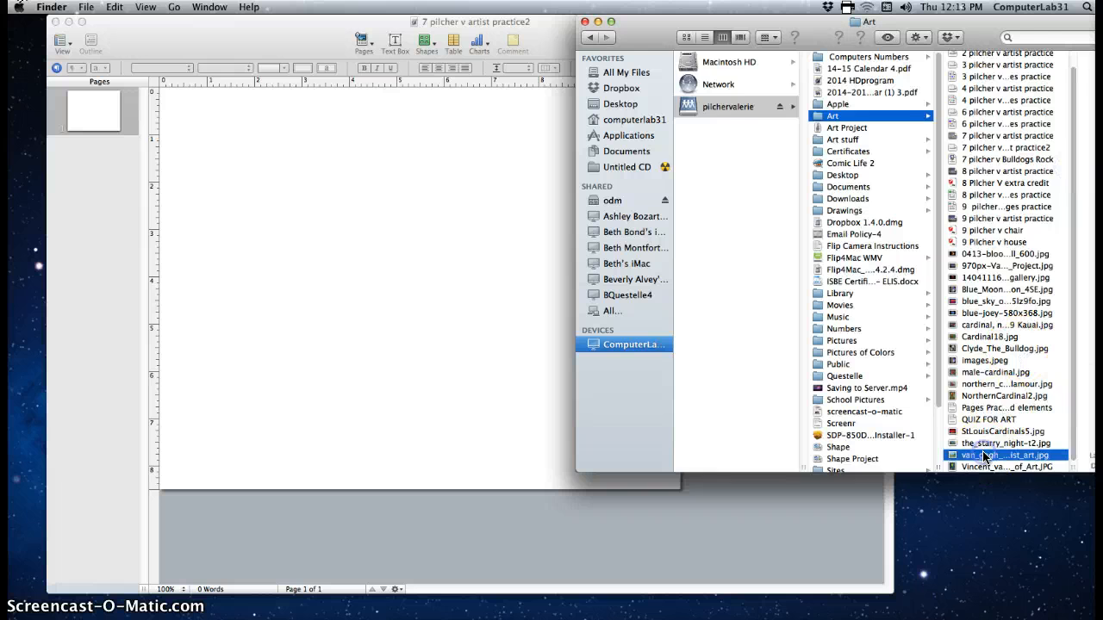
pyautogui.moveTo(979, 26); pyautogui.dragTo(976, 26)
pyautogui.moveTo(904, 22); pyautogui.dragTo(953, 22)
pyautogui.moveTo(852, 453); pyautogui.dragTo(472, 48)
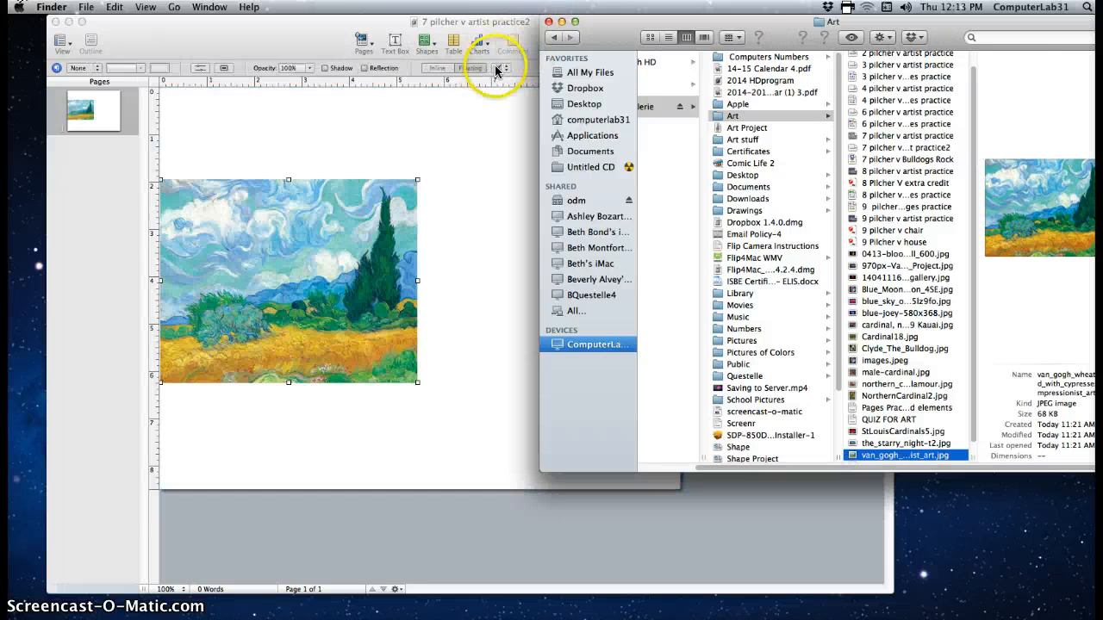
pyautogui.click(548, 22)
# Align the painting with the page's upper-left corner and enlarge it proportionally until it covers the whole page
pyautogui.moveTo(300, 251); pyautogui.dragTo(291, 170)
pyautogui.click(379, 281)
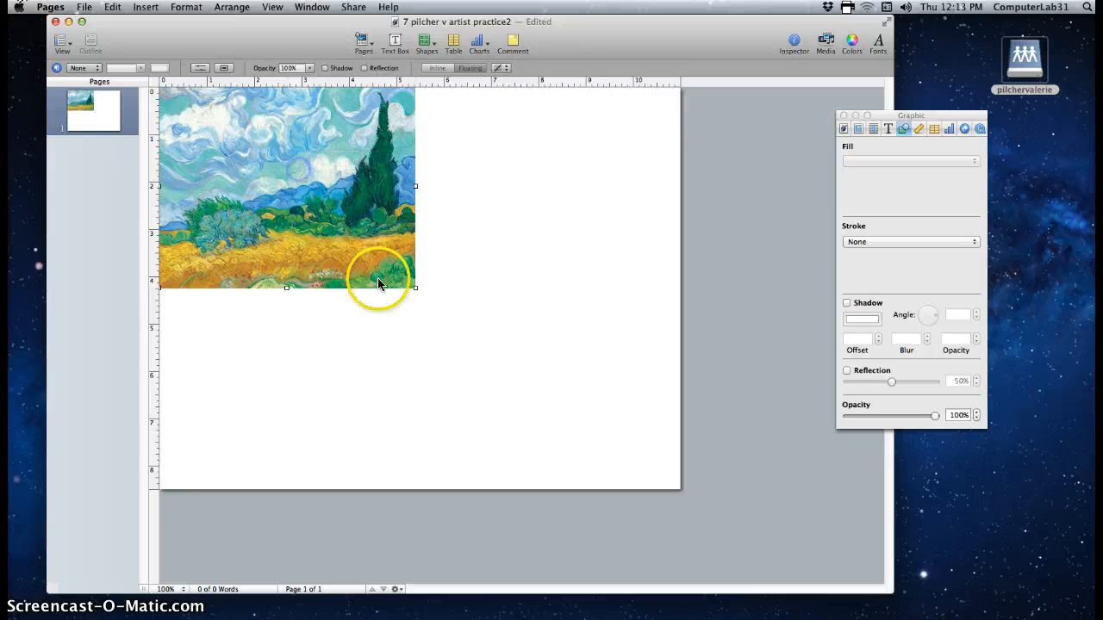
pyautogui.moveTo(414, 288); pyautogui.dragTo(670, 445)
pyautogui.click(427, 263)
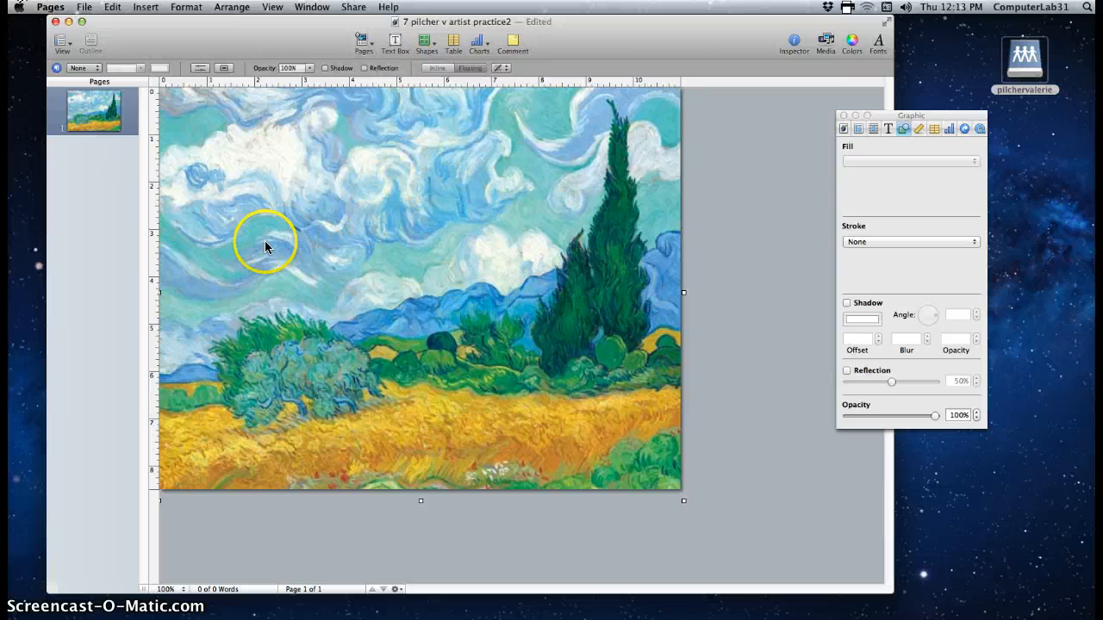
# Draw a closed freeform shape tracing the large cloud mass in the upper-left part of the painting
pyautogui.click(424, 42)
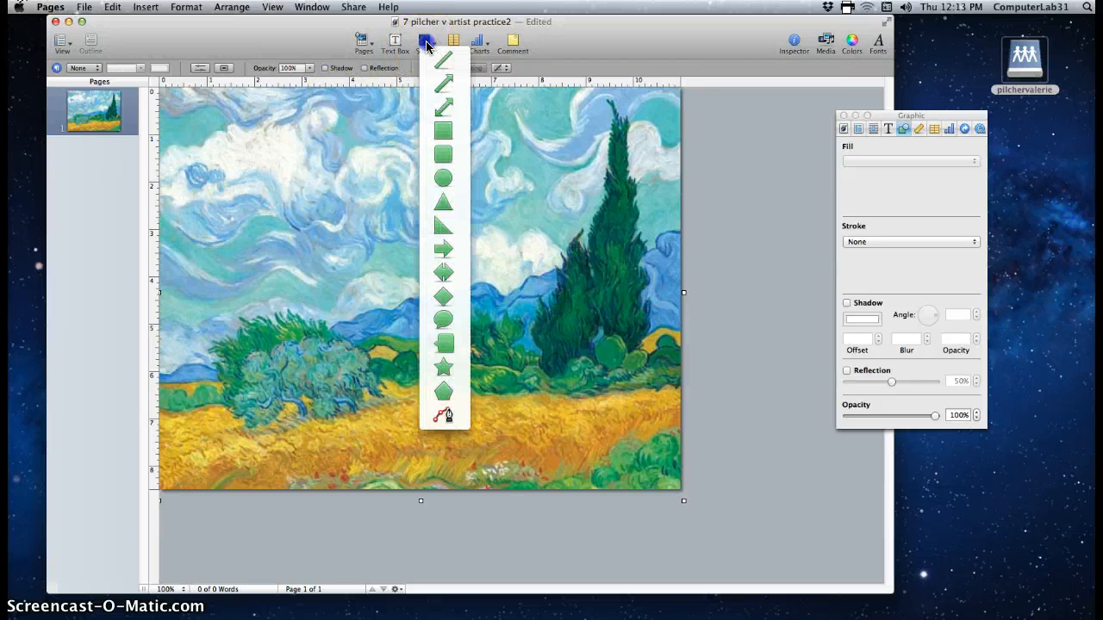
pyautogui.click(443, 415)
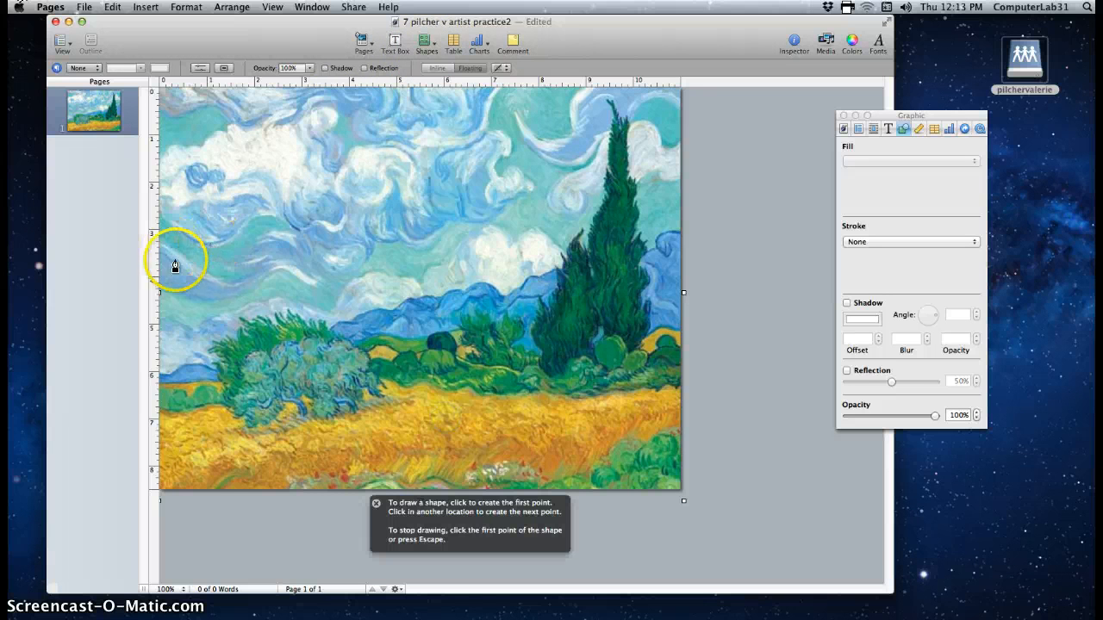
pyautogui.click(158, 102)
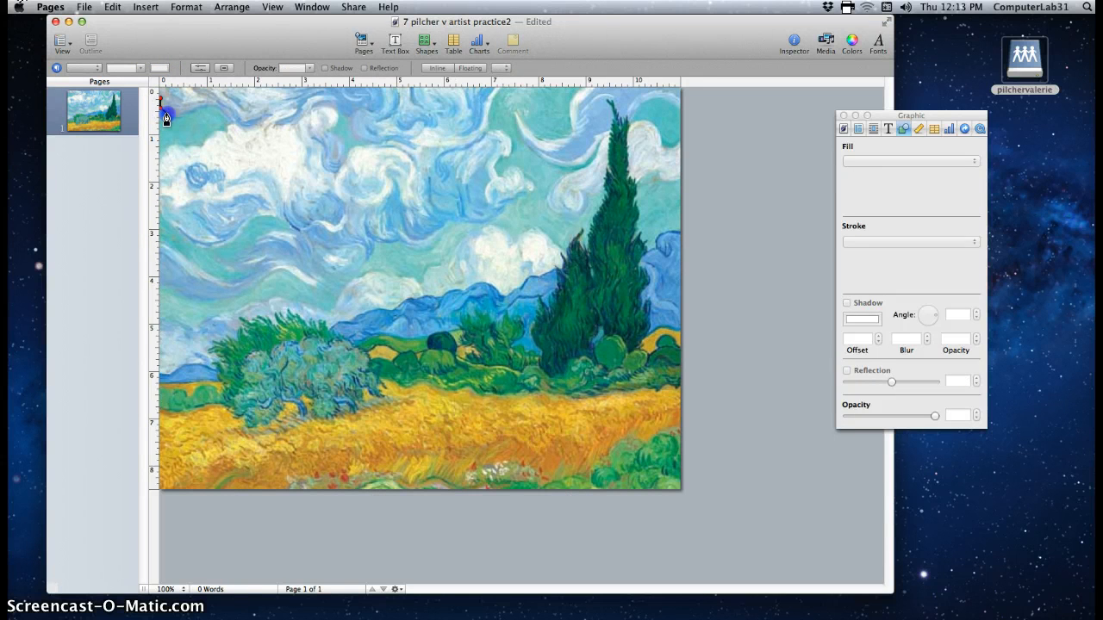
pyautogui.click(177, 118)
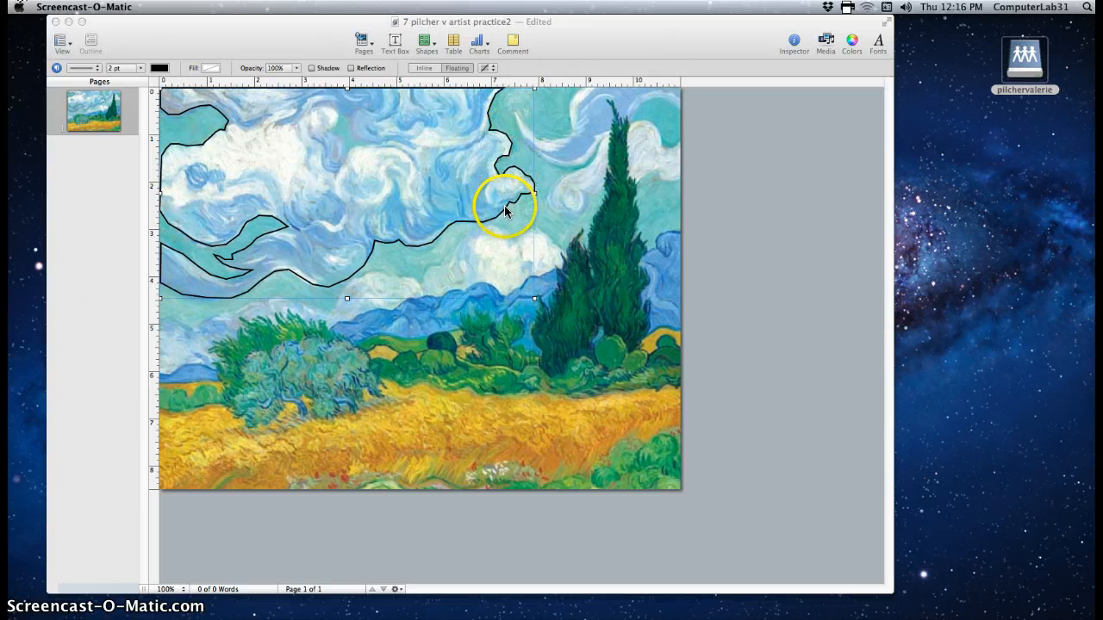
pyautogui.moveTo(505, 211); pyautogui.dragTo(562, 226)
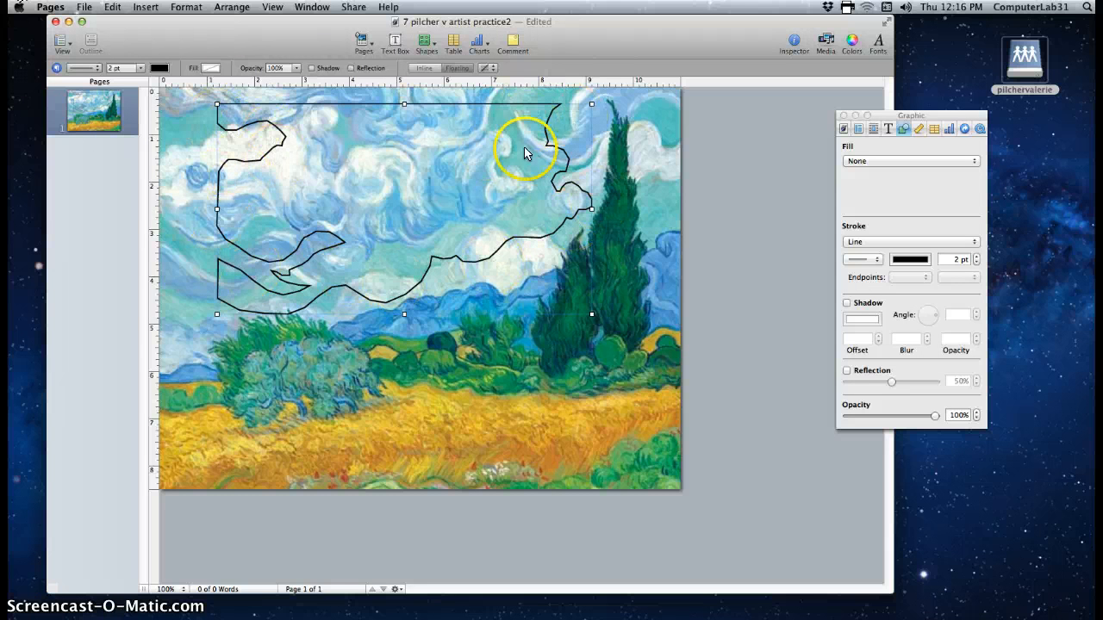
pyautogui.click(112, 7)
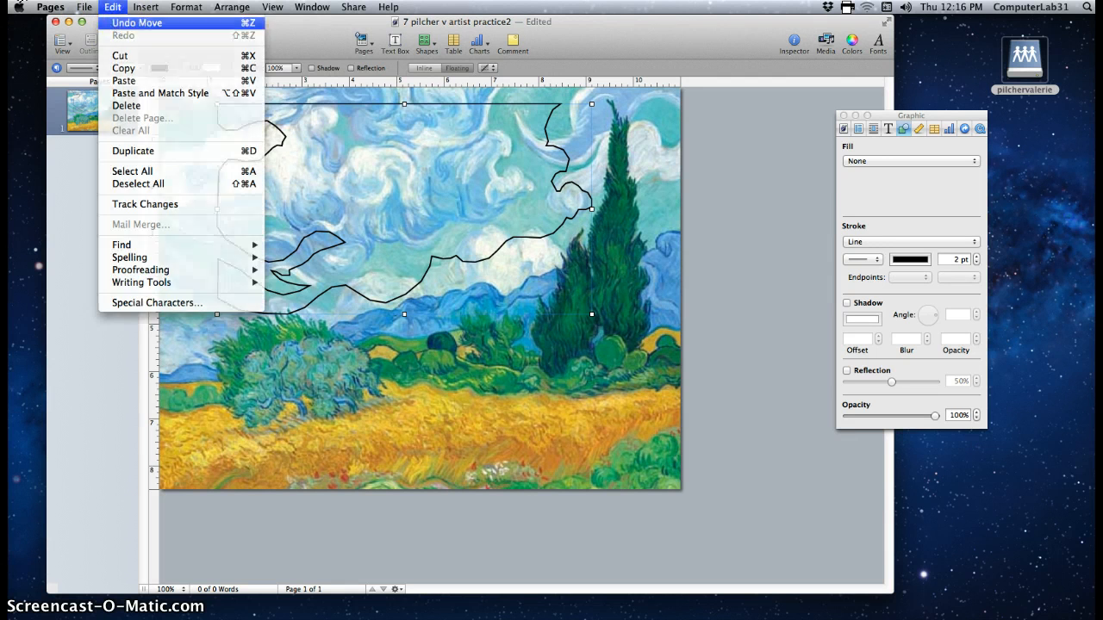
pyautogui.click(125, 18)
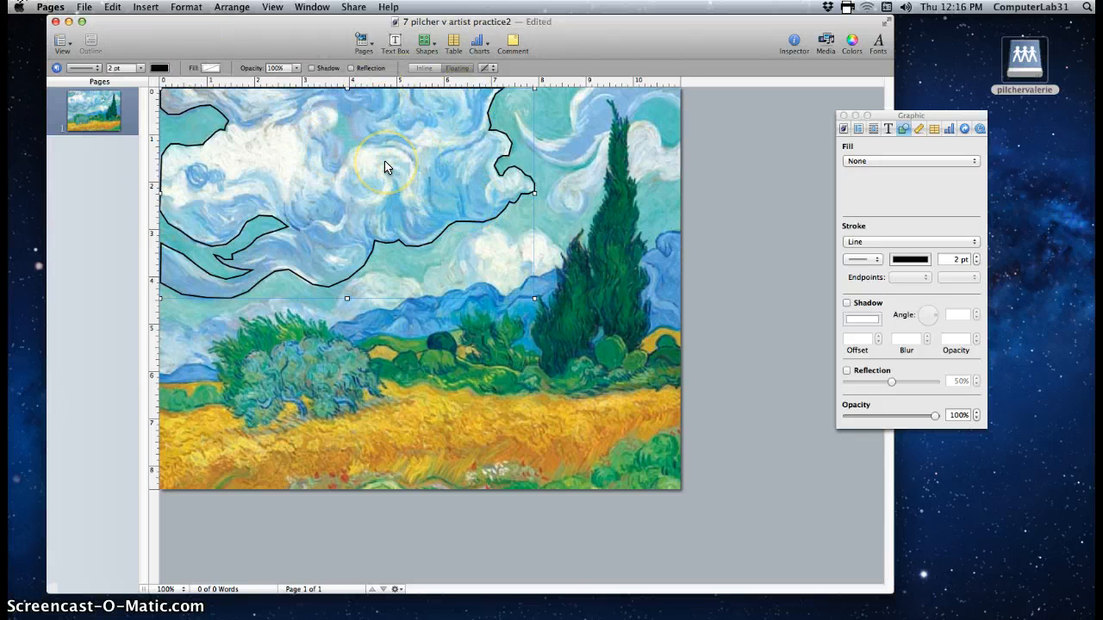
# View the fill types available for the cloud outline without choosing one, and close the Graphic inspector
pyautogui.click(864, 163)
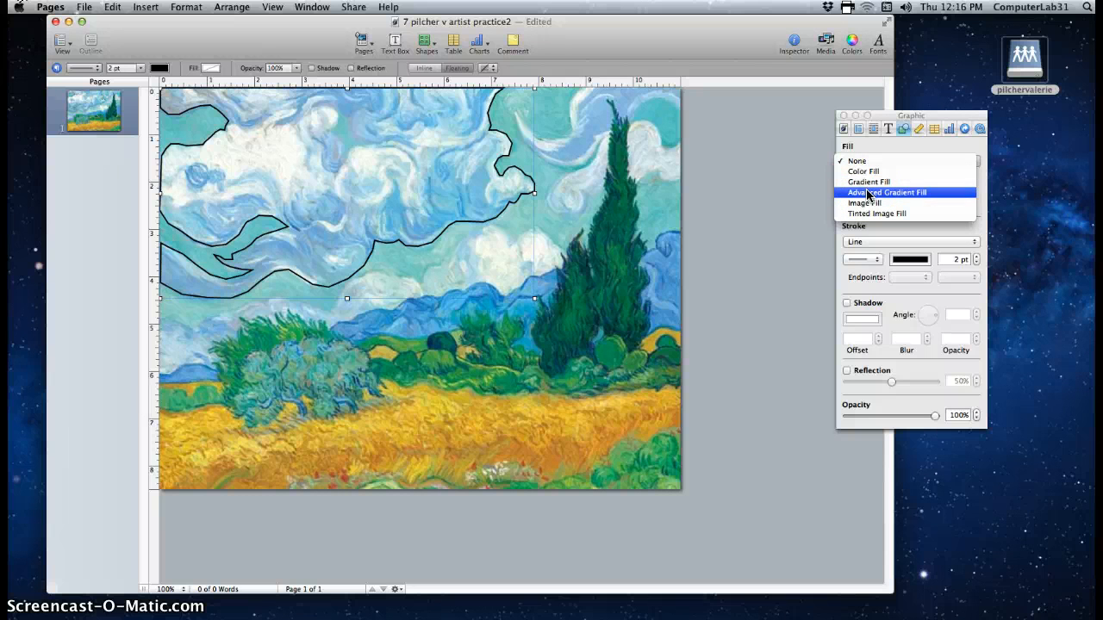
pyautogui.click(817, 124)
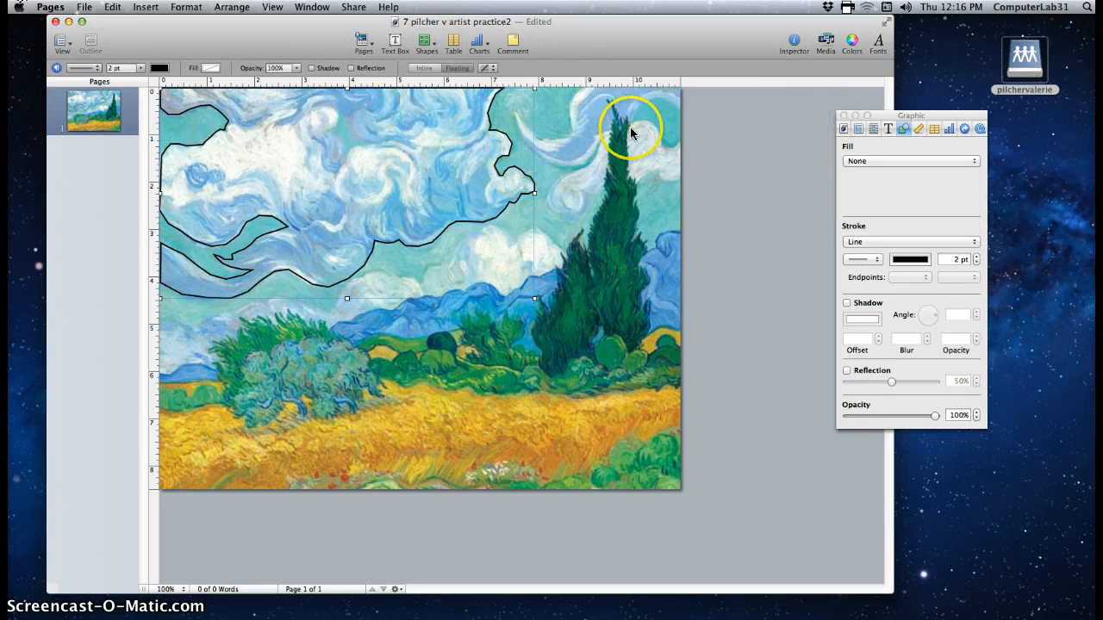
pyautogui.click(843, 115)
# Reopen the server drive's Art folder in Finder and bring the orange clouds image into view
pyautogui.doubleClick(1035, 65)
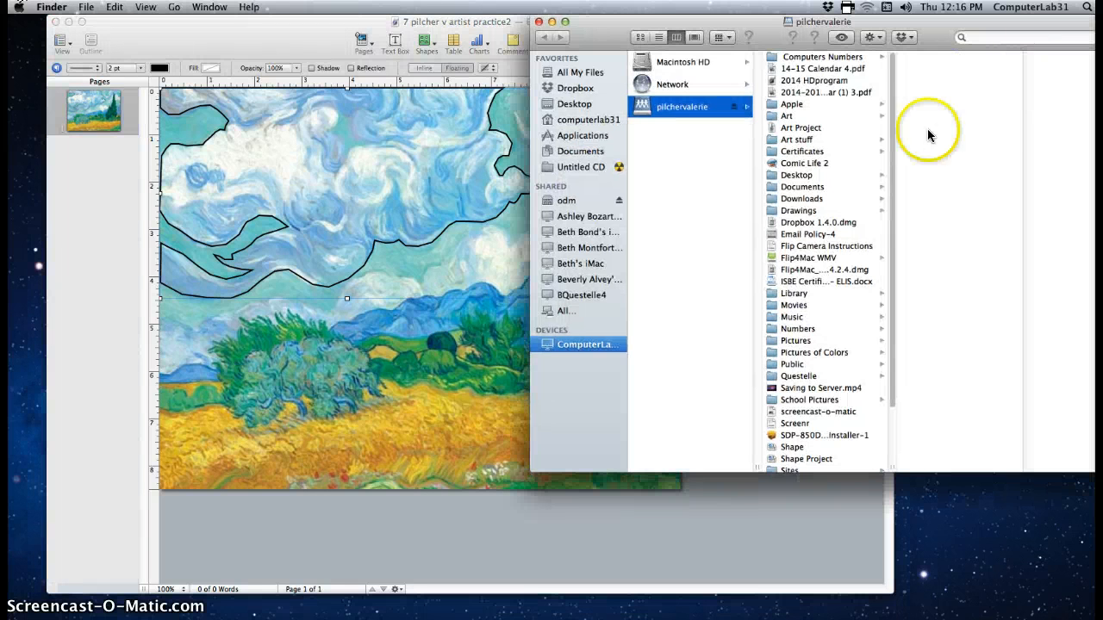
pyautogui.click(800, 115)
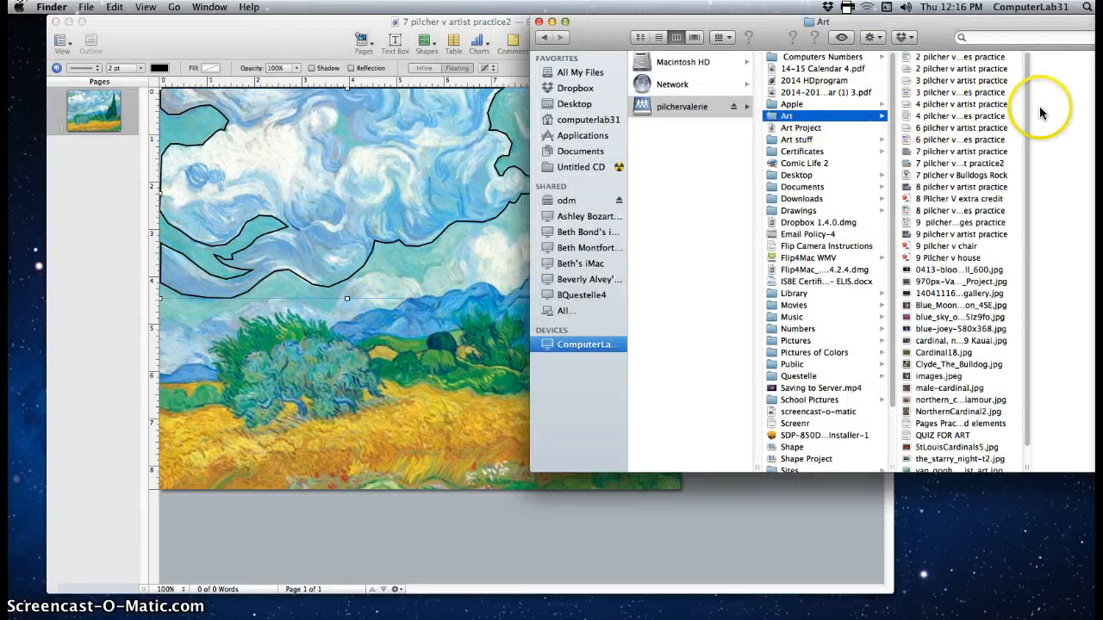
pyautogui.moveTo(1027, 118); pyautogui.dragTo(1023, 190)
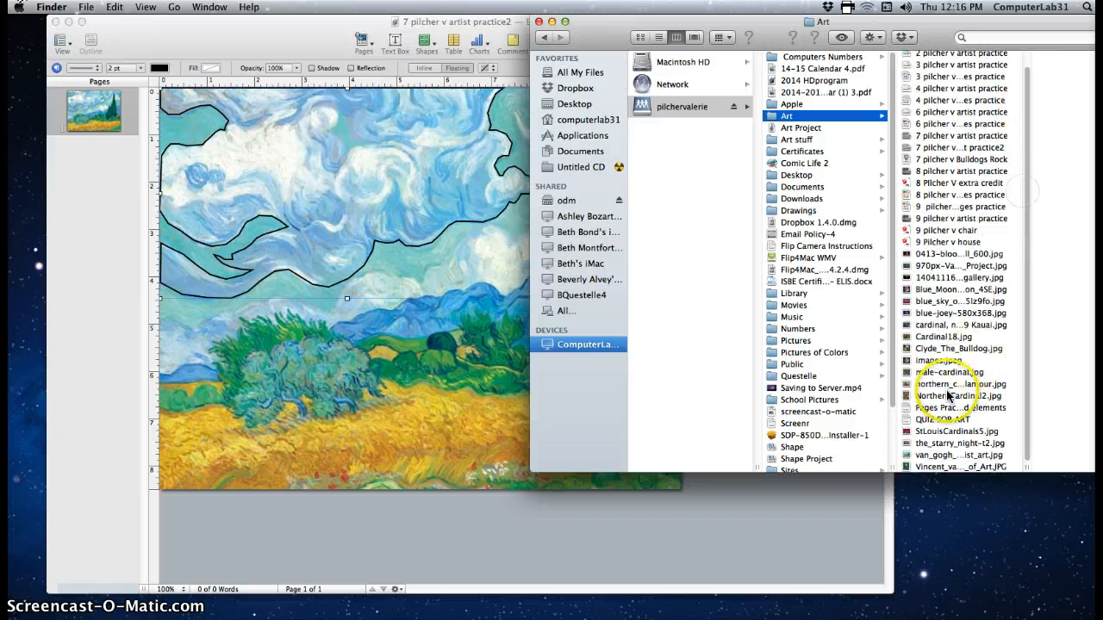
# Drop the blue_sky_orange_clouds image onto the edge of the traced cloud outline to fill the shape, and close the Finder window
pyautogui.click(937, 302)
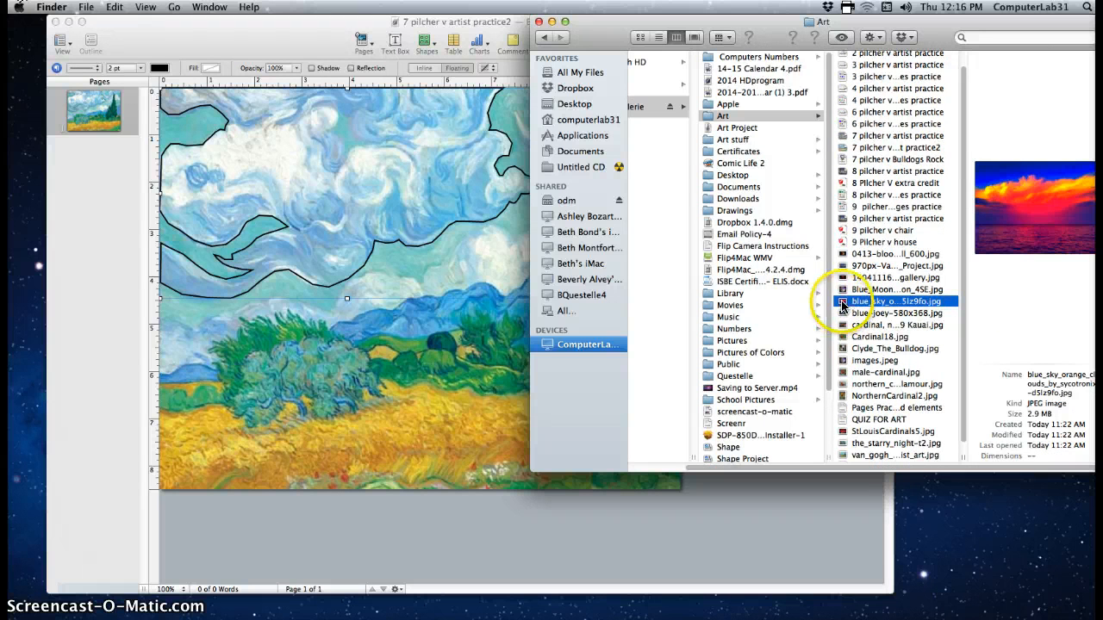
pyautogui.moveTo(853, 301); pyautogui.dragTo(484, 220)
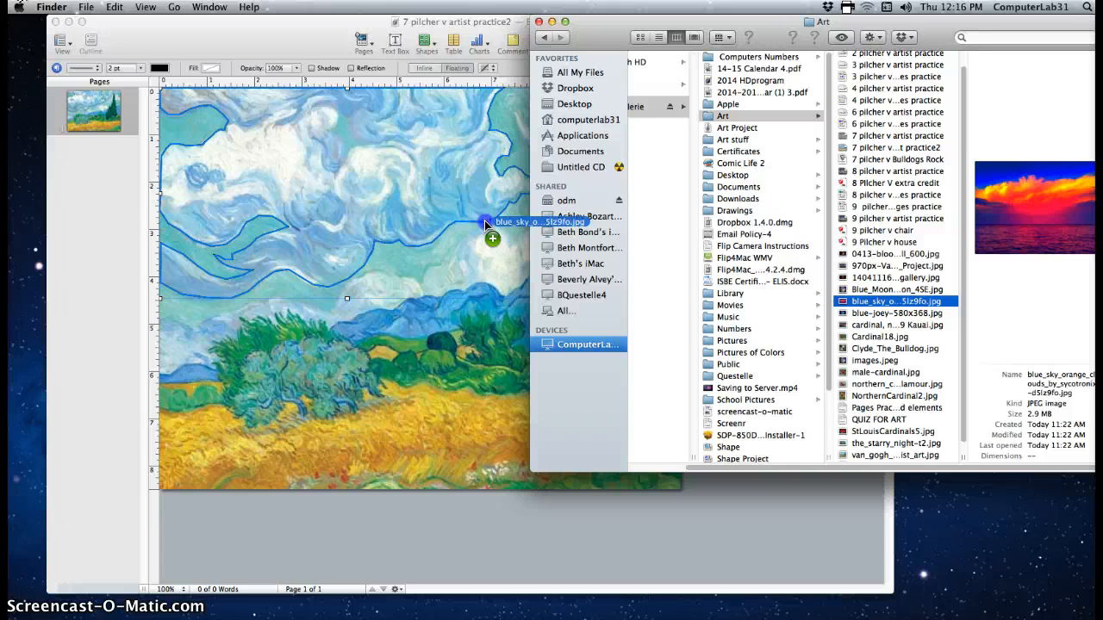
pyautogui.moveTo(484, 219); pyautogui.dragTo(486, 217)
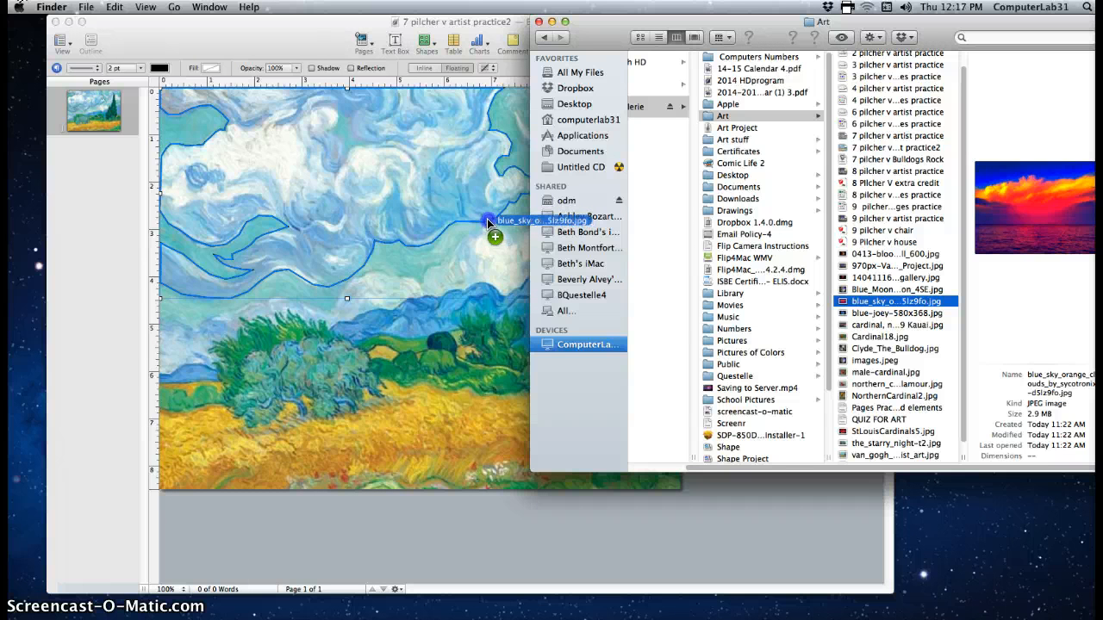
pyautogui.moveTo(486, 218); pyautogui.dragTo(487, 218)
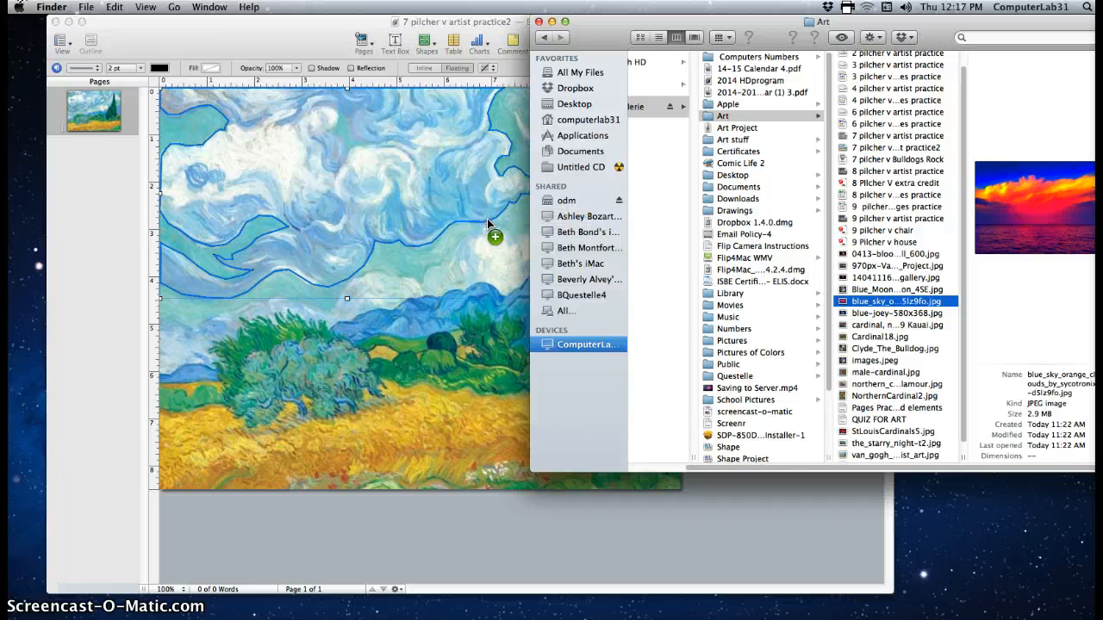
pyautogui.click(601, 53)
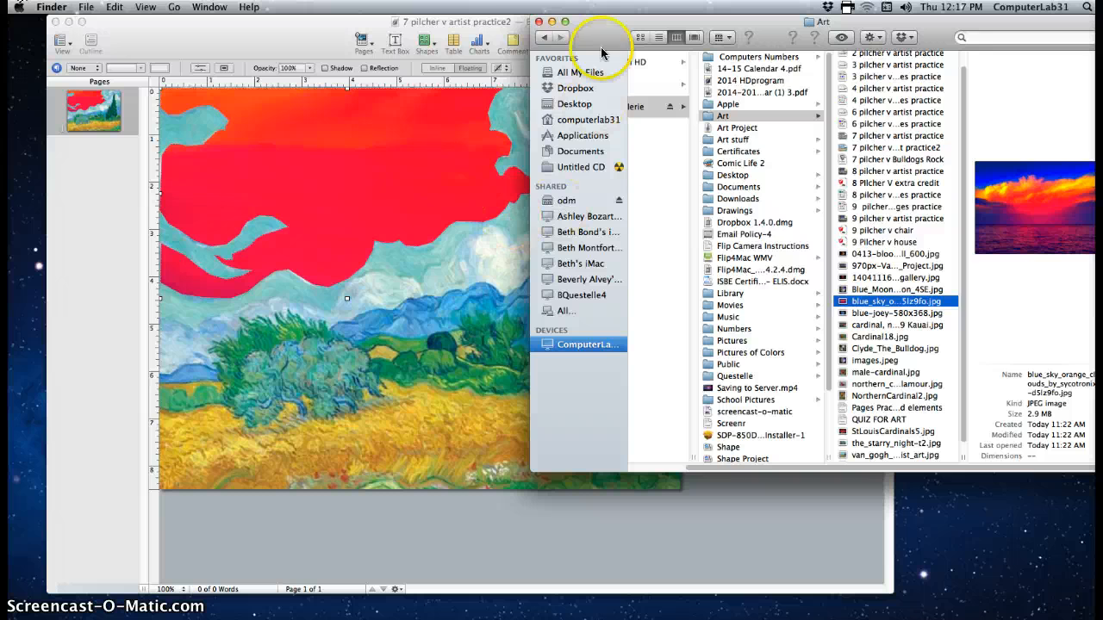
pyautogui.click(539, 20)
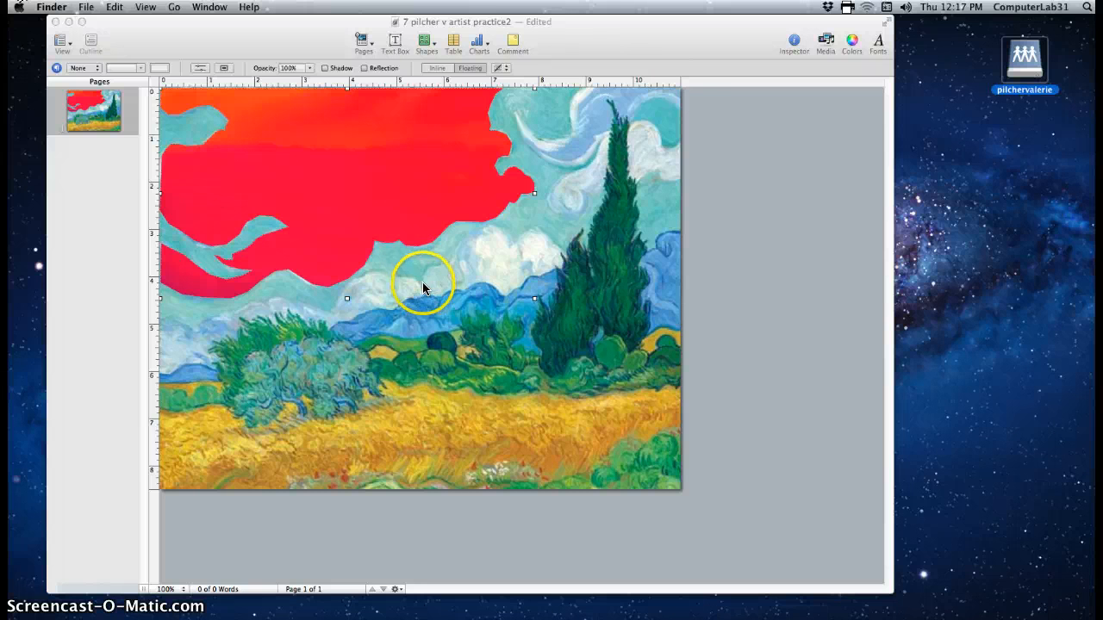
# Edit the mask of the orange clouds image and scale the picture down inside the traced cloud shape
pyautogui.click(374, 235)
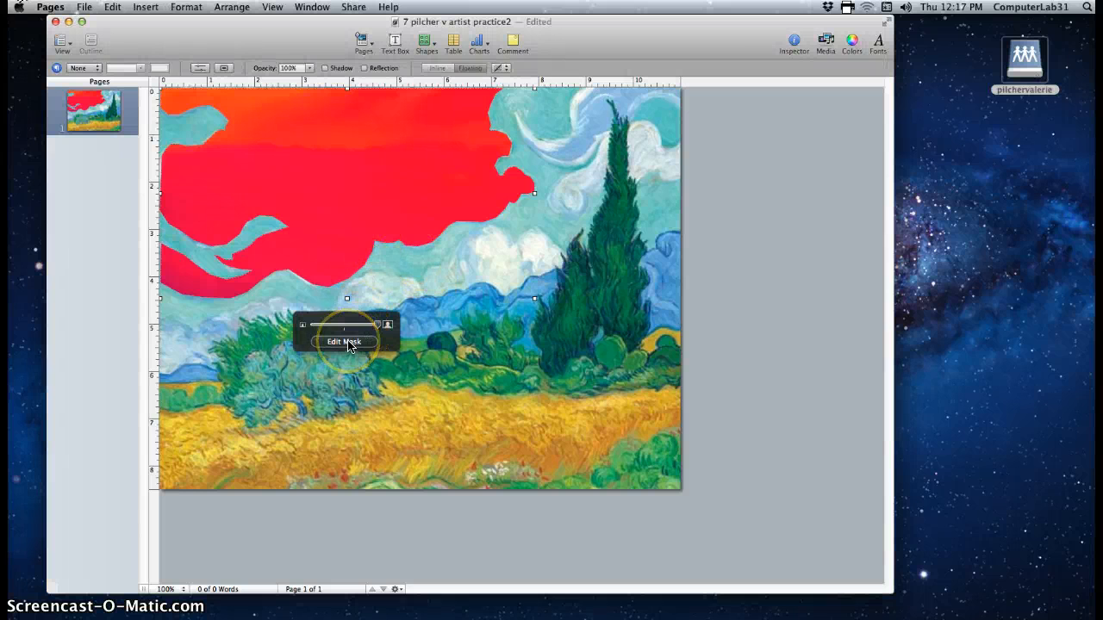
pyautogui.click(377, 324)
pyautogui.click(352, 343)
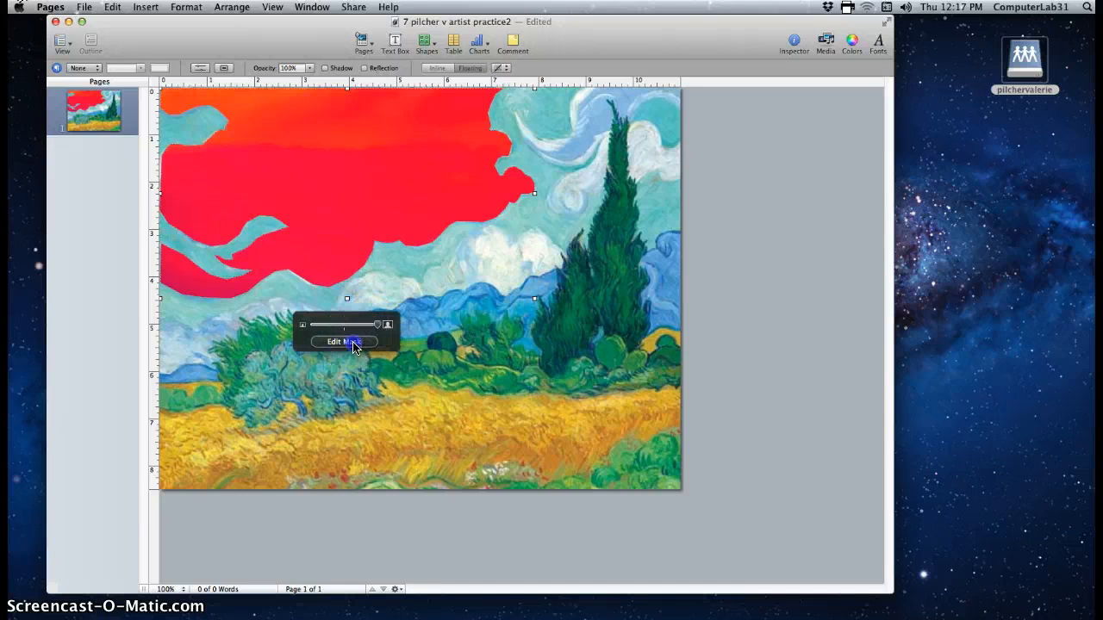
pyautogui.click(378, 326)
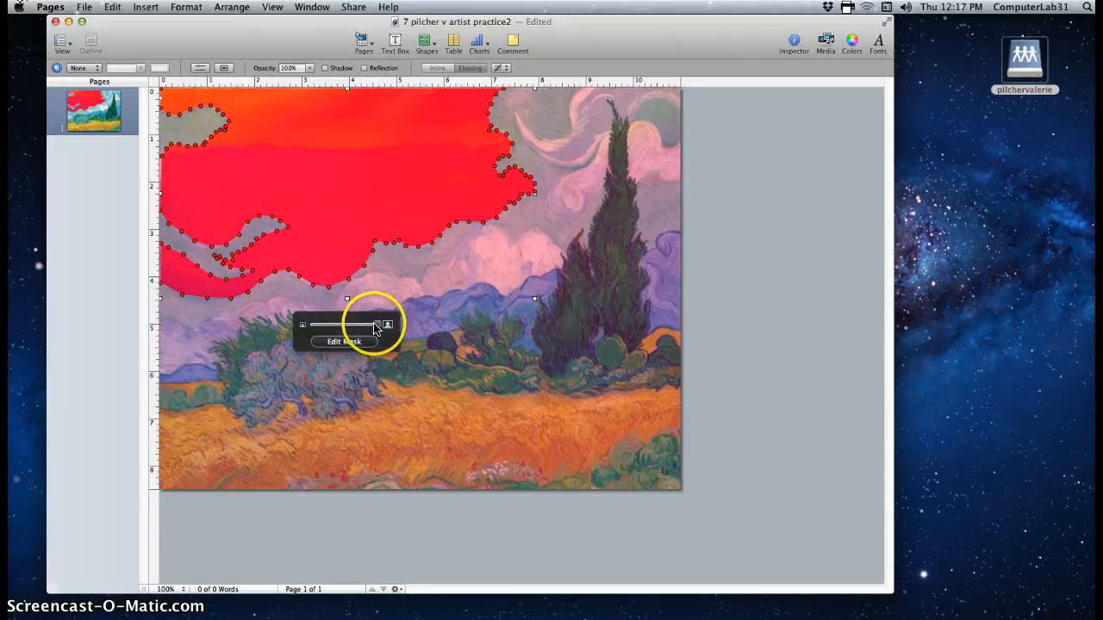
pyautogui.click(377, 326)
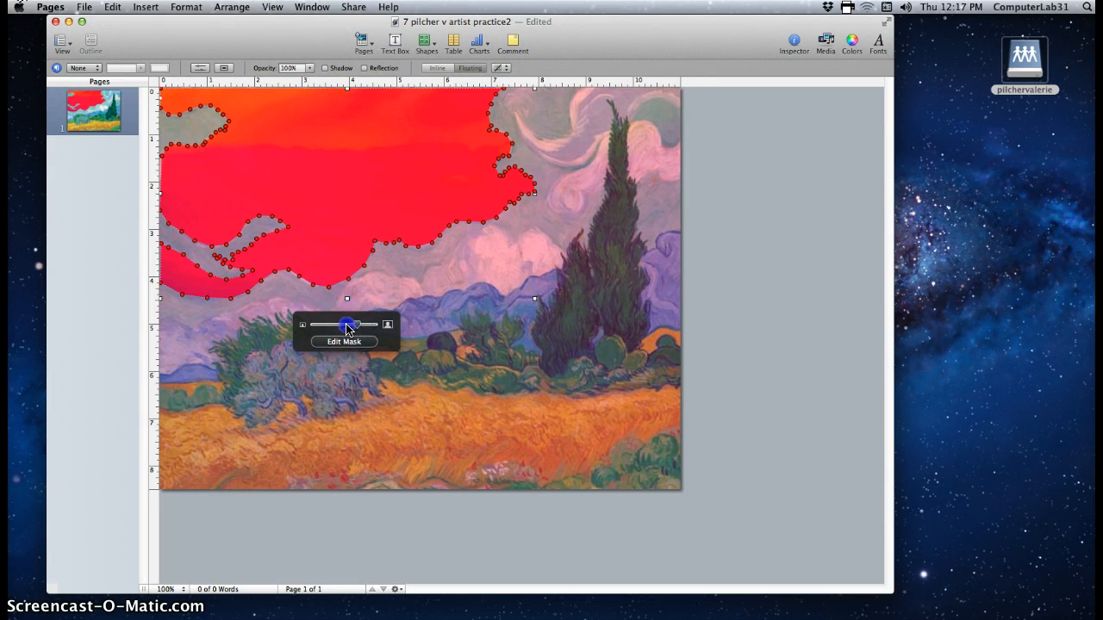
pyautogui.moveTo(336, 327); pyautogui.dragTo(324, 329)
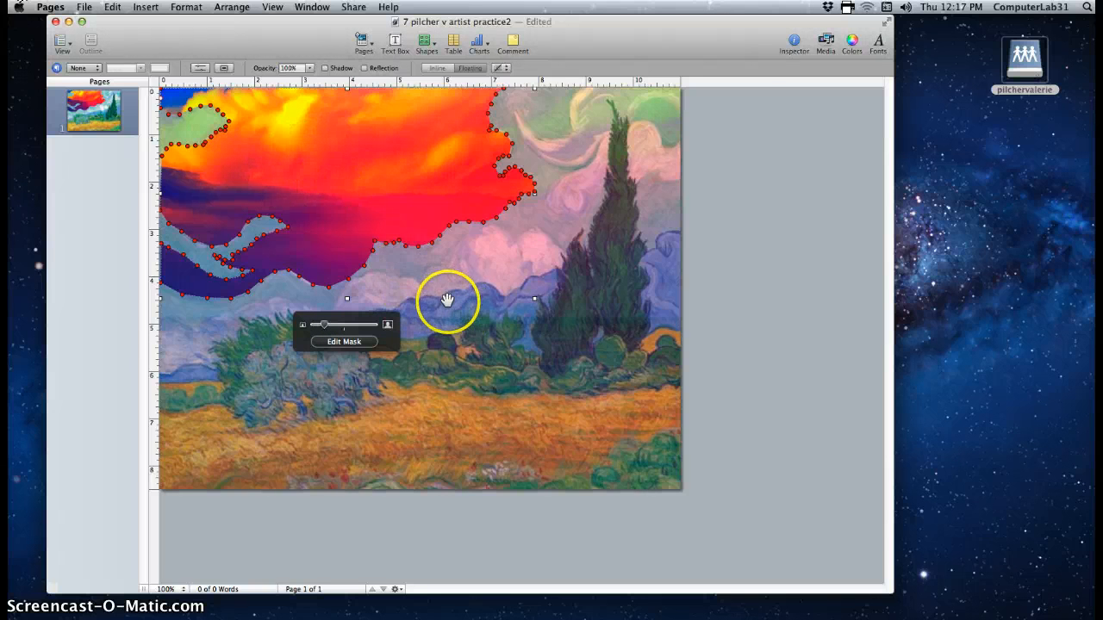
# Reposition the sky picture within the cloud mask, shrink it slightly further, and finish editing the mask
pyautogui.moveTo(447, 300); pyautogui.dragTo(306, 309)
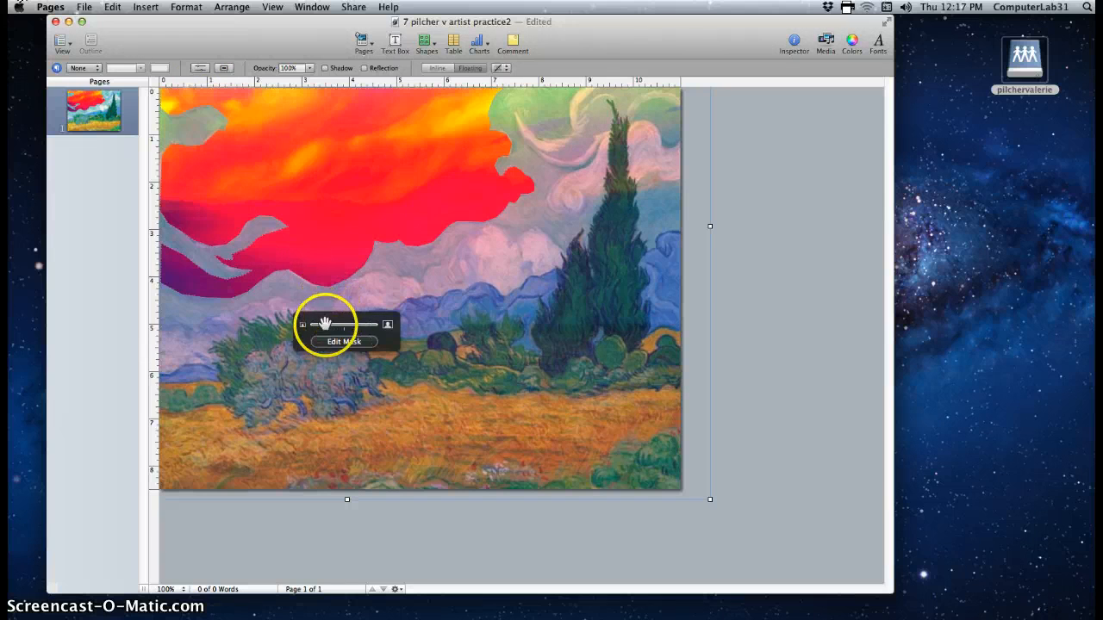
pyautogui.moveTo(325, 325); pyautogui.dragTo(319, 325)
pyautogui.moveTo(337, 190); pyautogui.dragTo(327, 168)
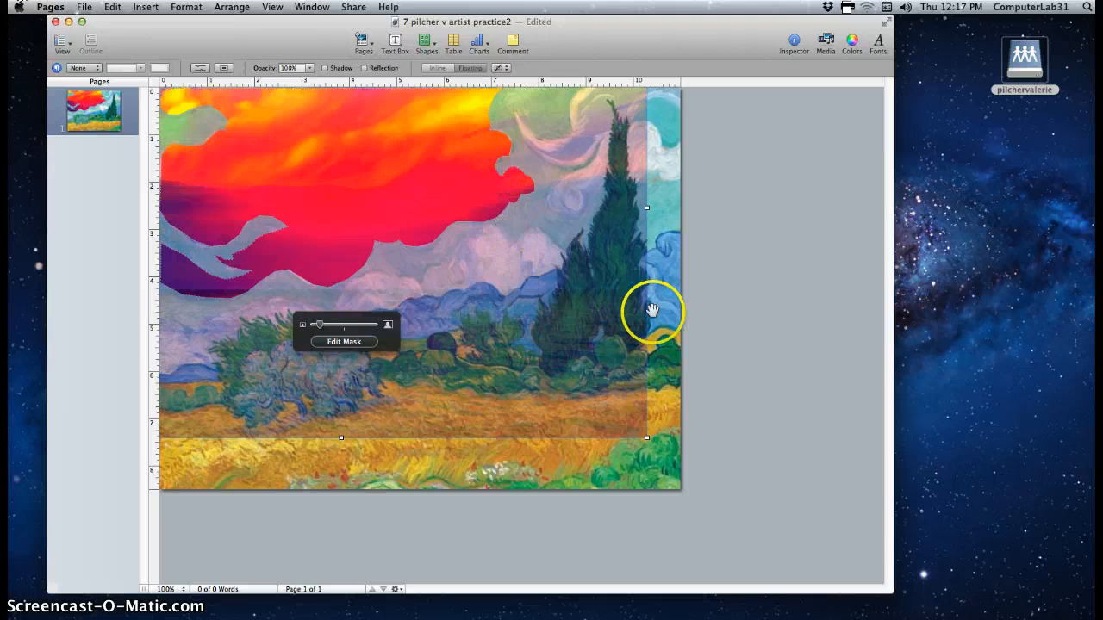
pyautogui.click(671, 323)
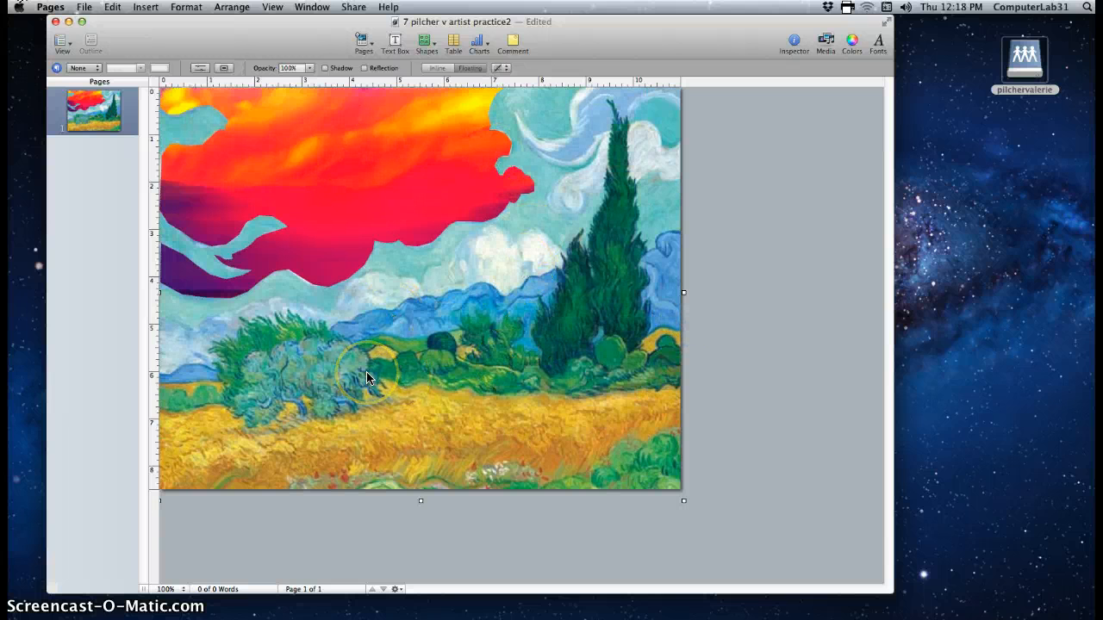
# Lower the opacity of the masked orange clouds image to about 35% in the Graphic inspector, and deselect it
pyautogui.click(352, 256)
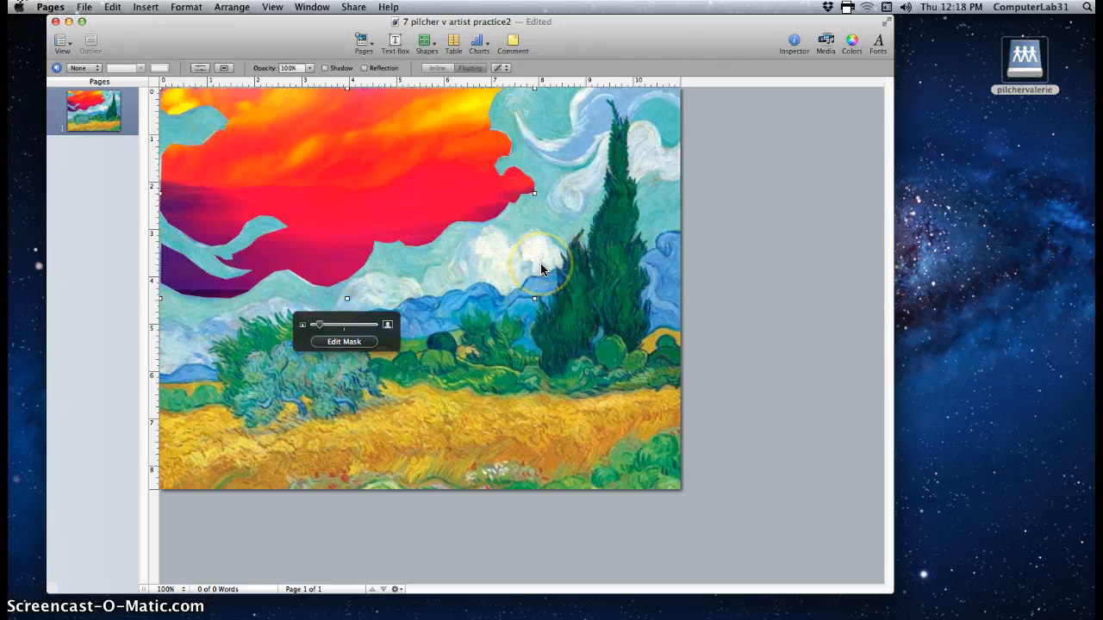
pyautogui.click(315, 153)
pyautogui.click(352, 166)
pyautogui.click(794, 43)
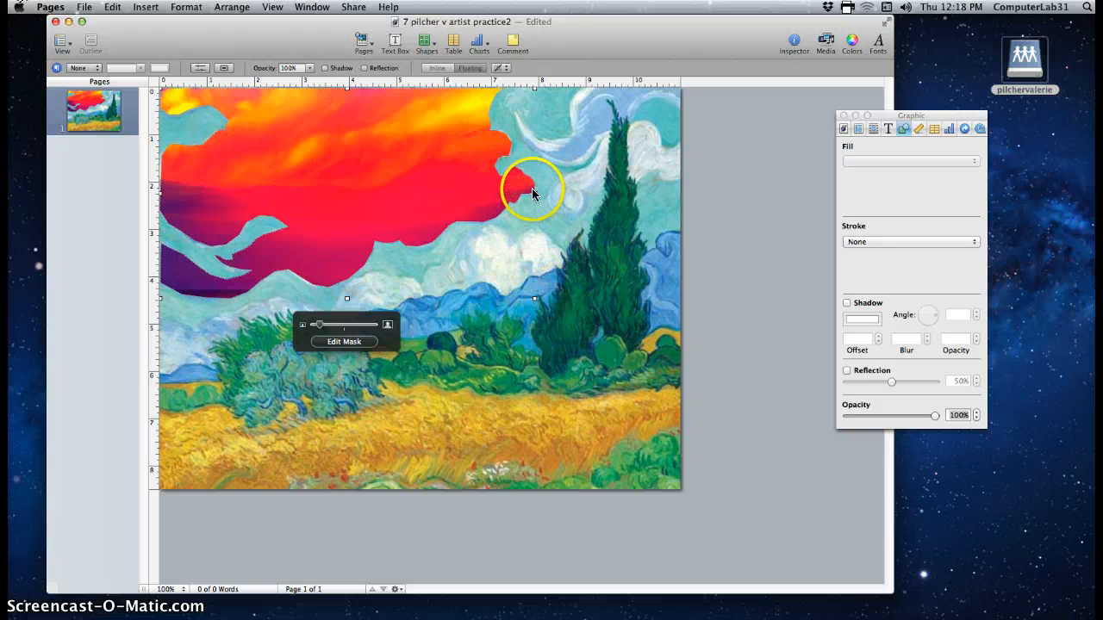
pyautogui.moveTo(937, 420); pyautogui.dragTo(913, 423)
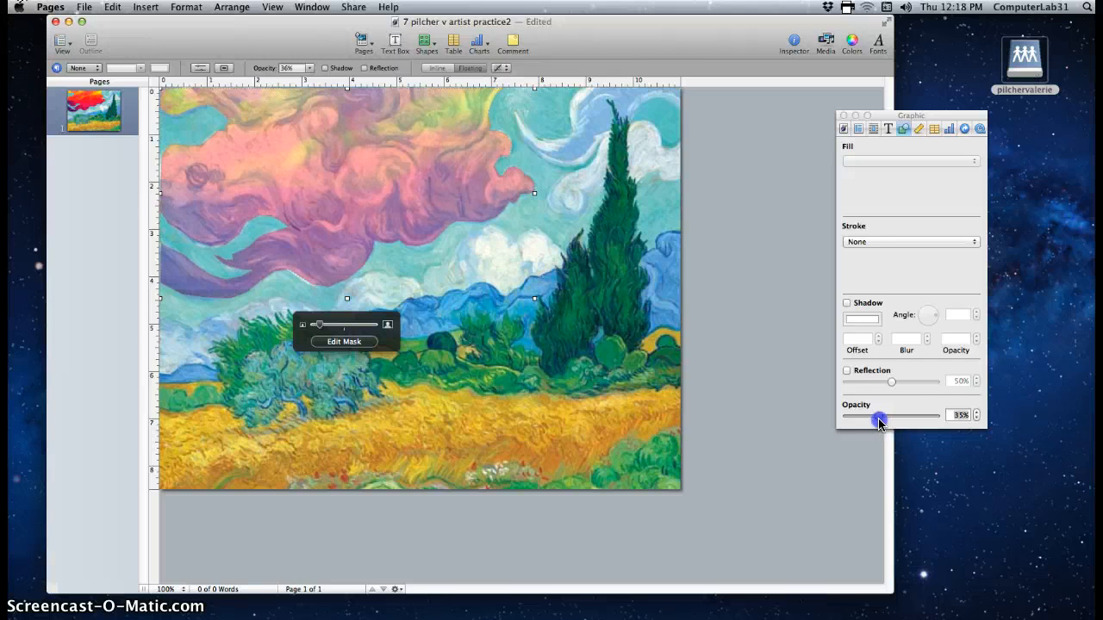
pyautogui.click(577, 421)
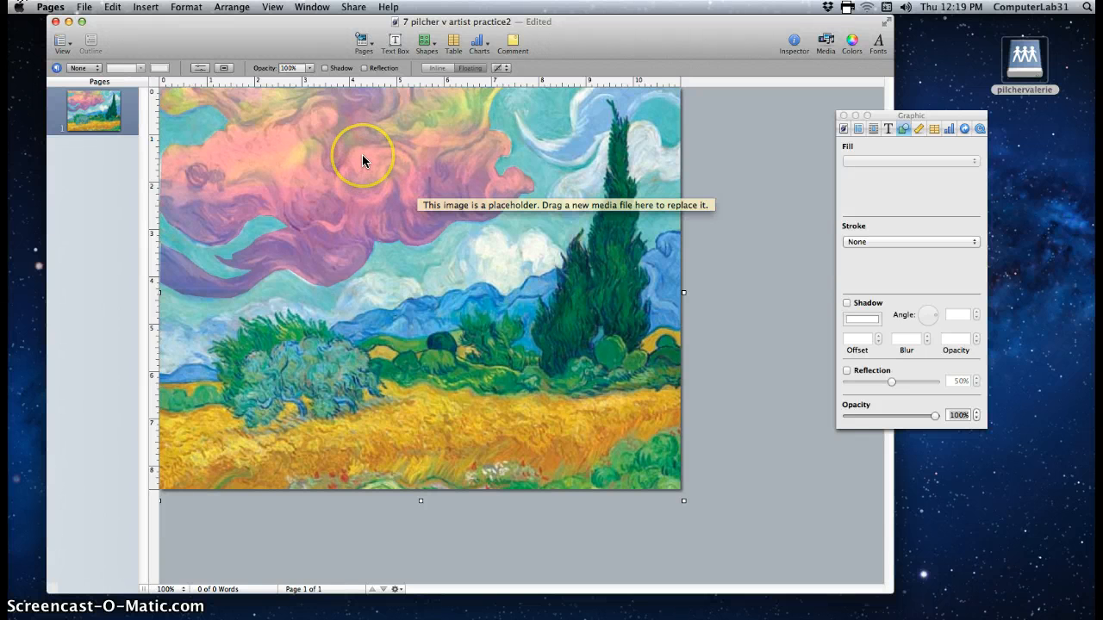
# Add a text box reading "Van Gogh" and format the text in 36-point Kokonor
pyautogui.click(396, 46)
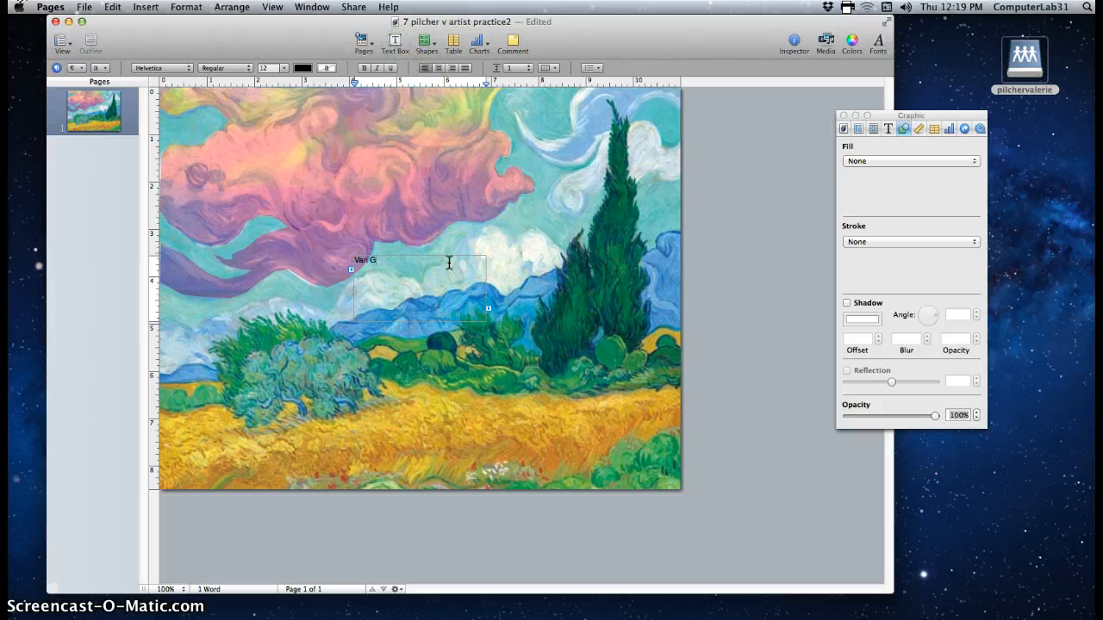
pyautogui.click(374, 258)
pyautogui.click(283, 67)
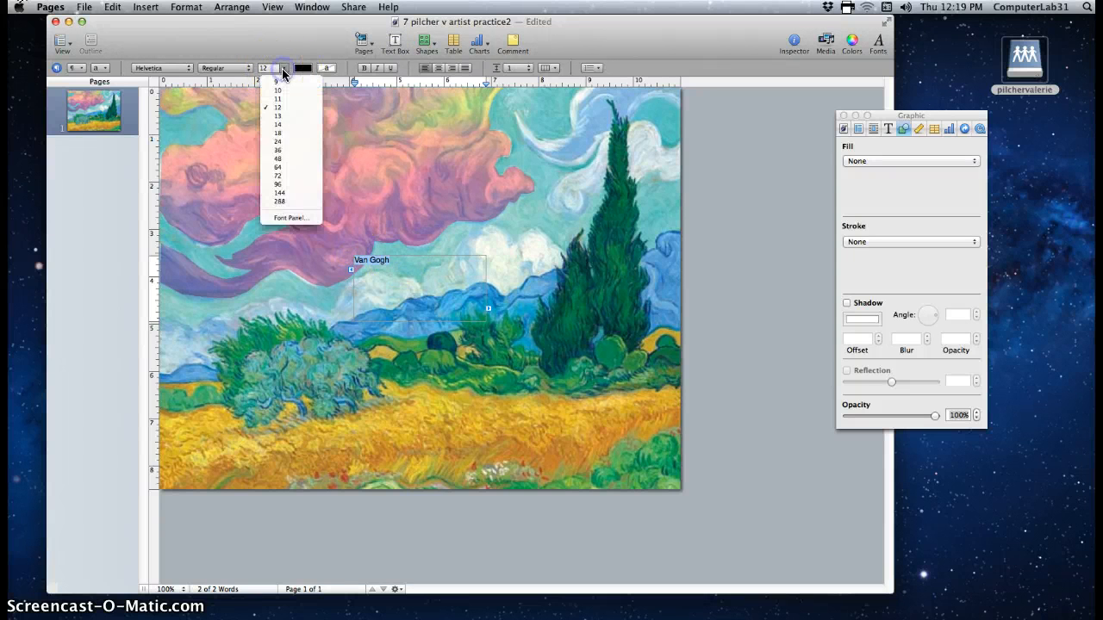
pyautogui.click(280, 150)
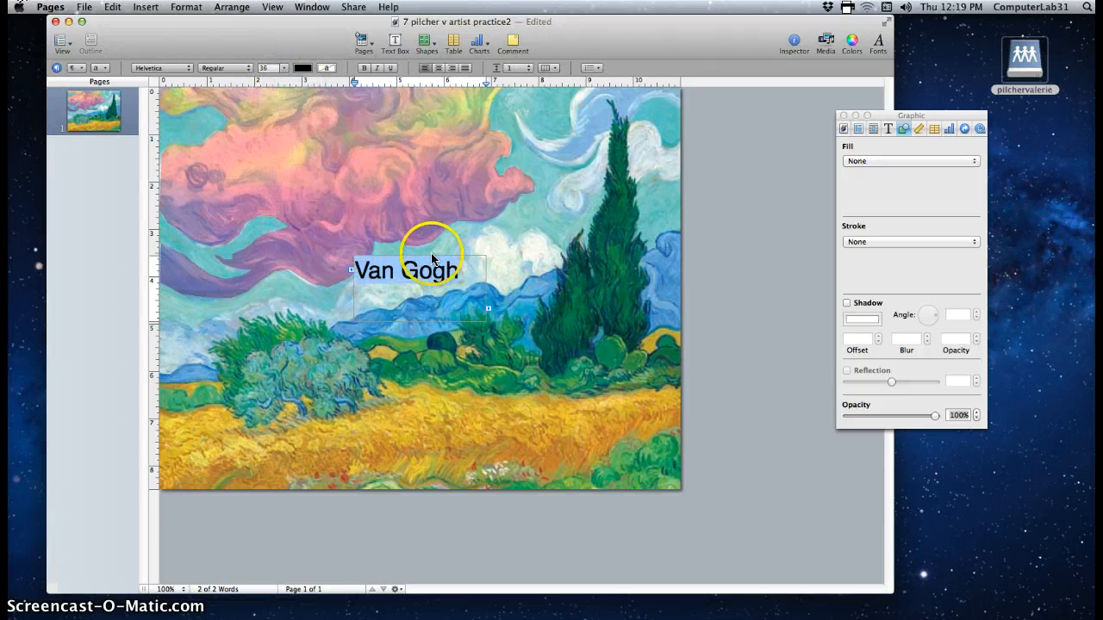
pyautogui.click(183, 67)
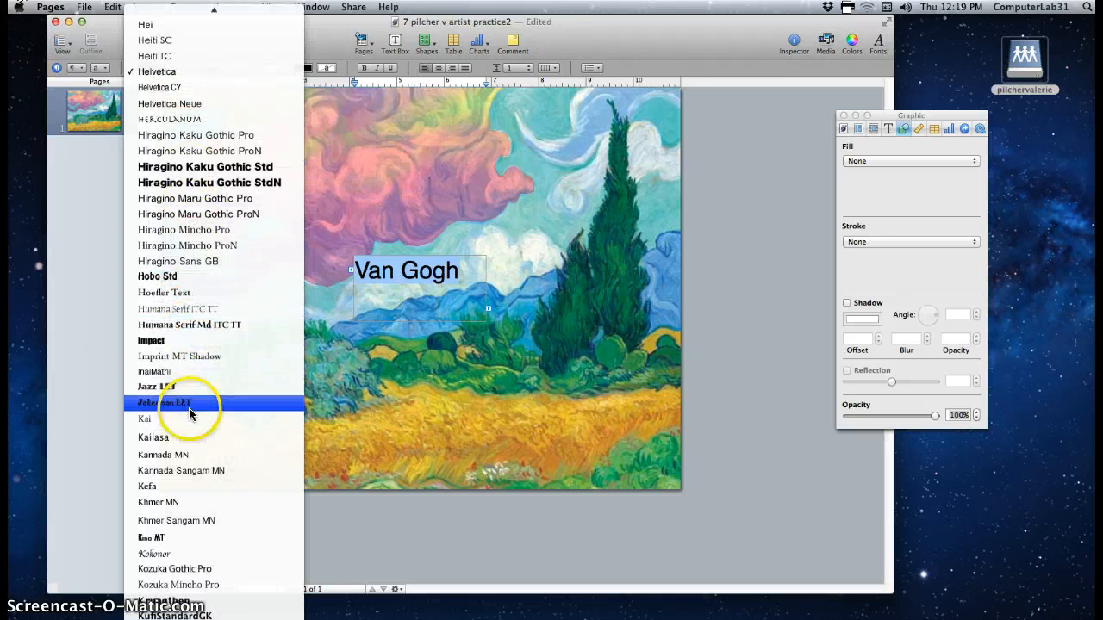
pyautogui.click(191, 557)
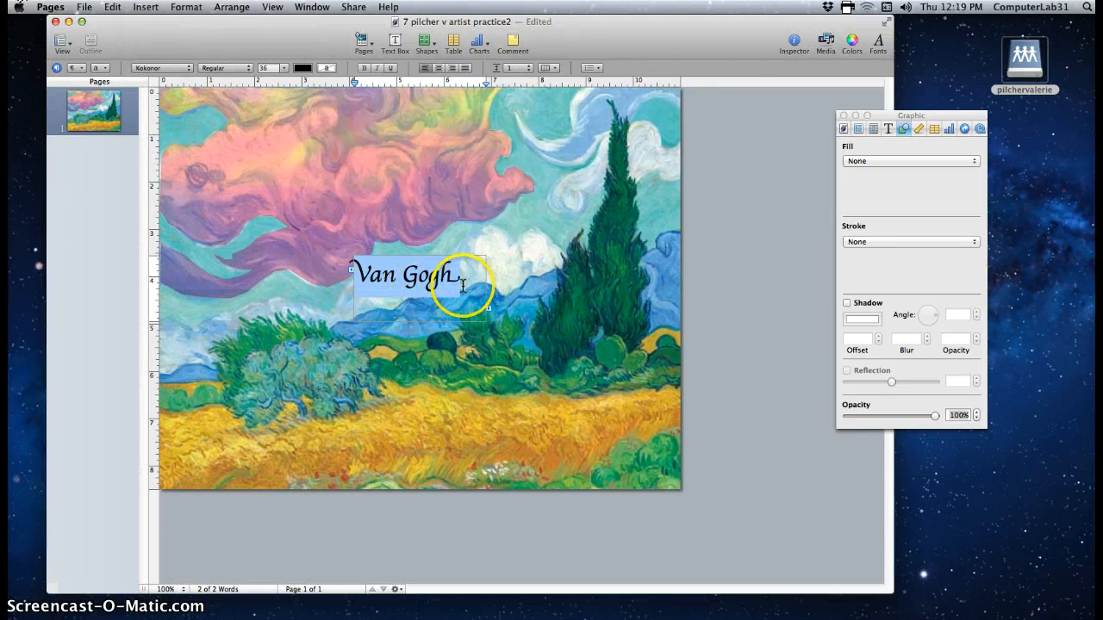
# Lock the background painting in place and move the "Van Gogh" text box down onto the wheat field
pyautogui.click(427, 279)
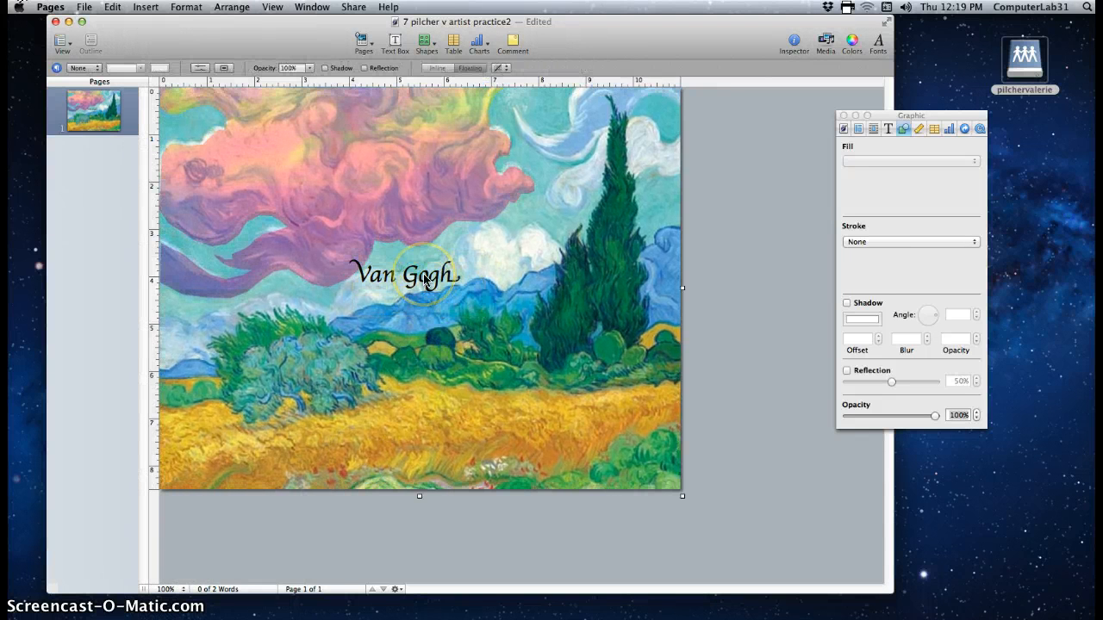
pyautogui.moveTo(426, 278); pyautogui.dragTo(428, 282)
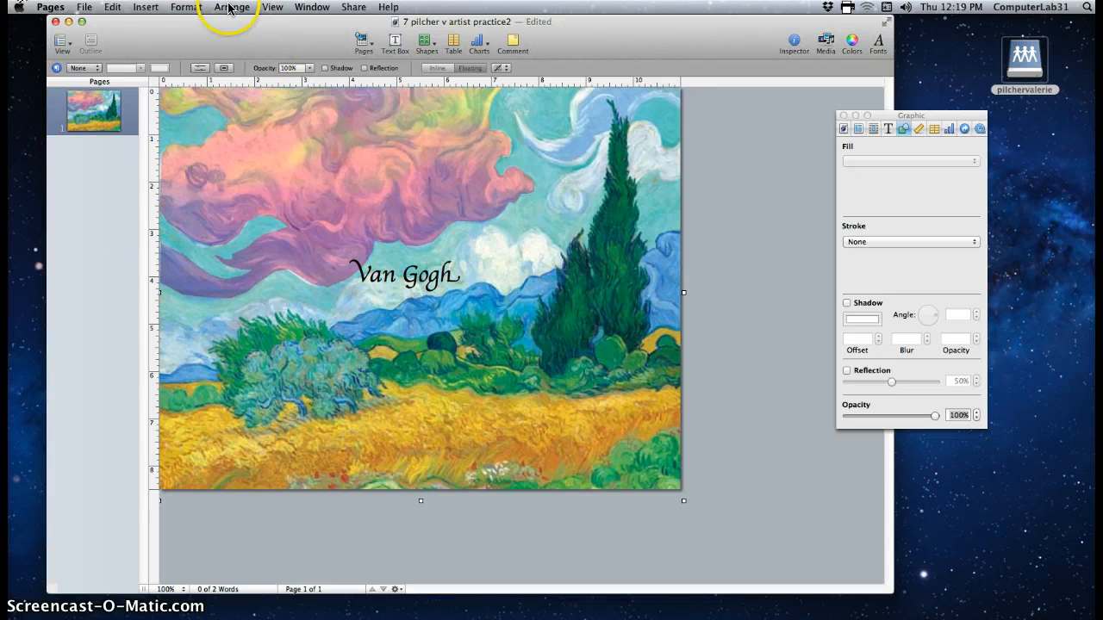
pyautogui.moveTo(229, 8); pyautogui.dragTo(279, 192)
pyautogui.click(404, 282)
pyautogui.moveTo(404, 281); pyautogui.dragTo(488, 442)
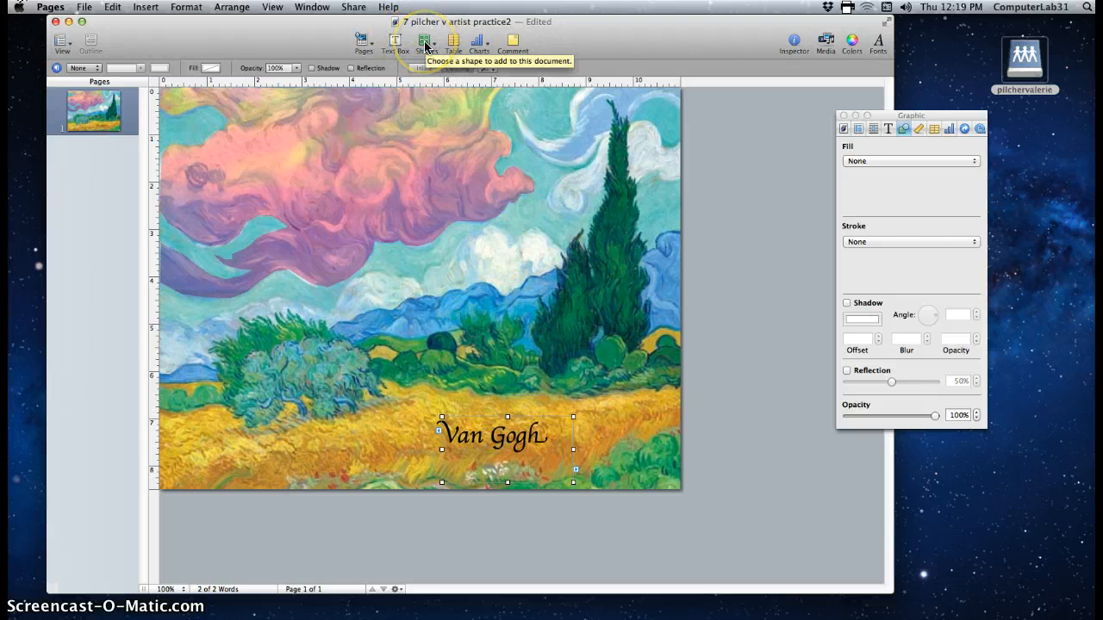
# Insert a circle, place it just right of the "Van Gogh" text, reshape it into a tall oval, and close the Graphic inspector
pyautogui.moveTo(425, 46); pyautogui.dragTo(443, 180)
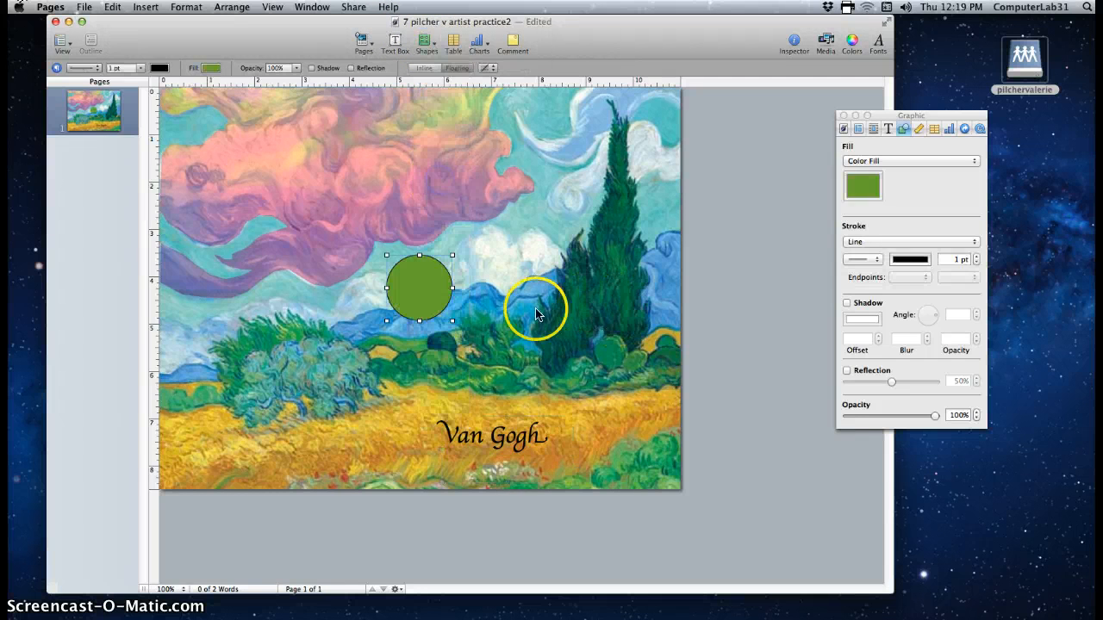
pyautogui.moveTo(421, 288); pyautogui.dragTo(613, 462)
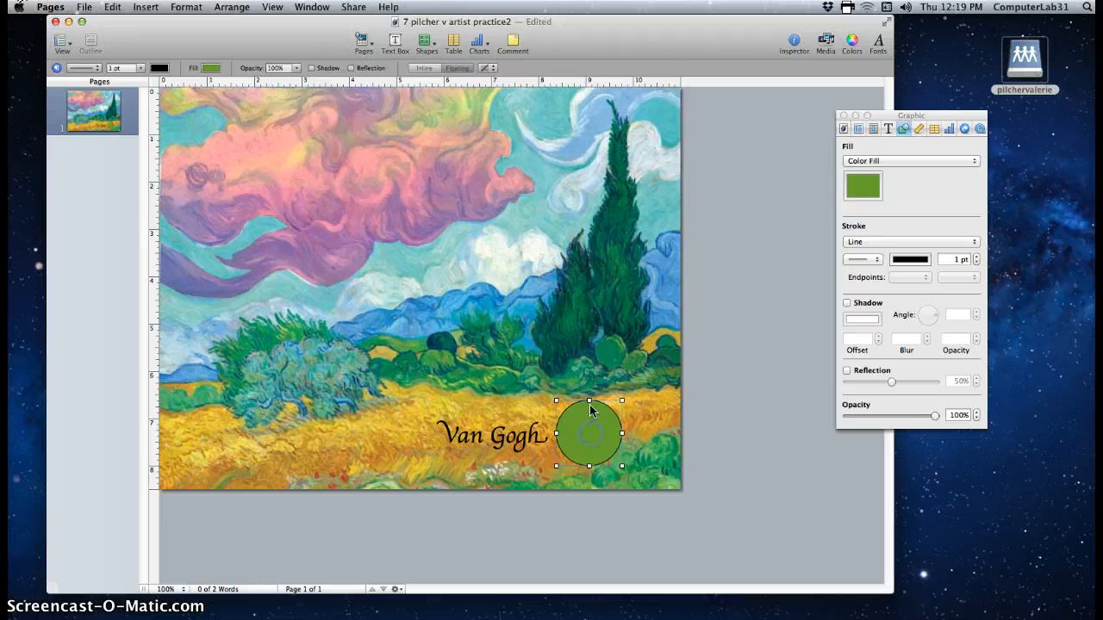
pyautogui.moveTo(589, 395)
pyautogui.mouseDown()
pyautogui.moveTo(586, 371)
pyautogui.moveTo(606, 405)
pyautogui.moveTo(620, 370)
pyautogui.moveTo(610, 394)
pyautogui.mouseUp()
pyautogui.click(847, 197)
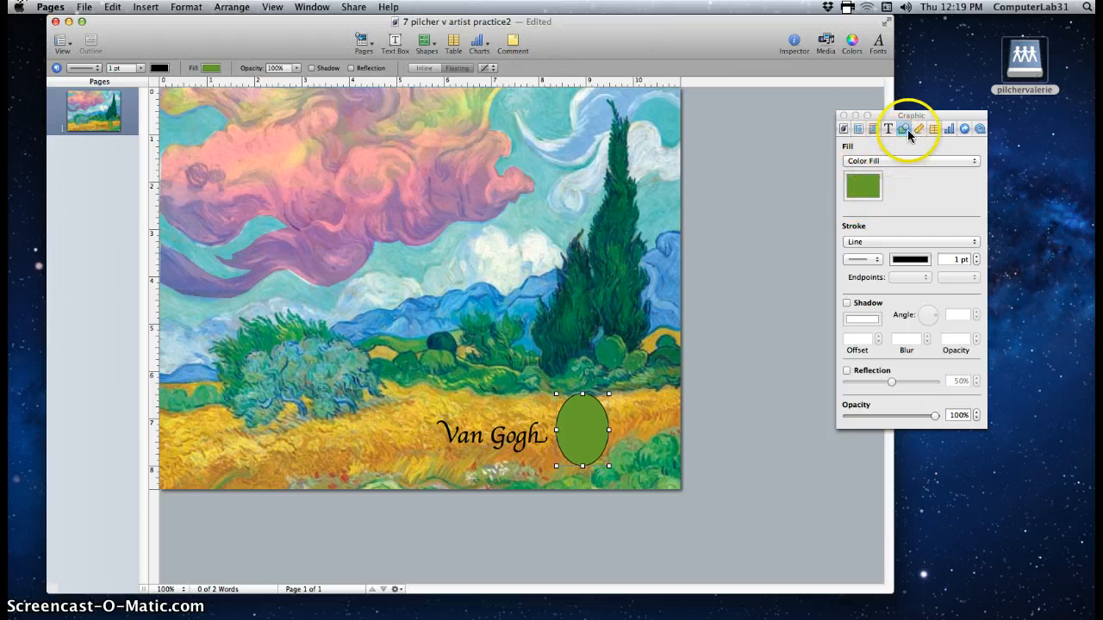
pyautogui.click(842, 115)
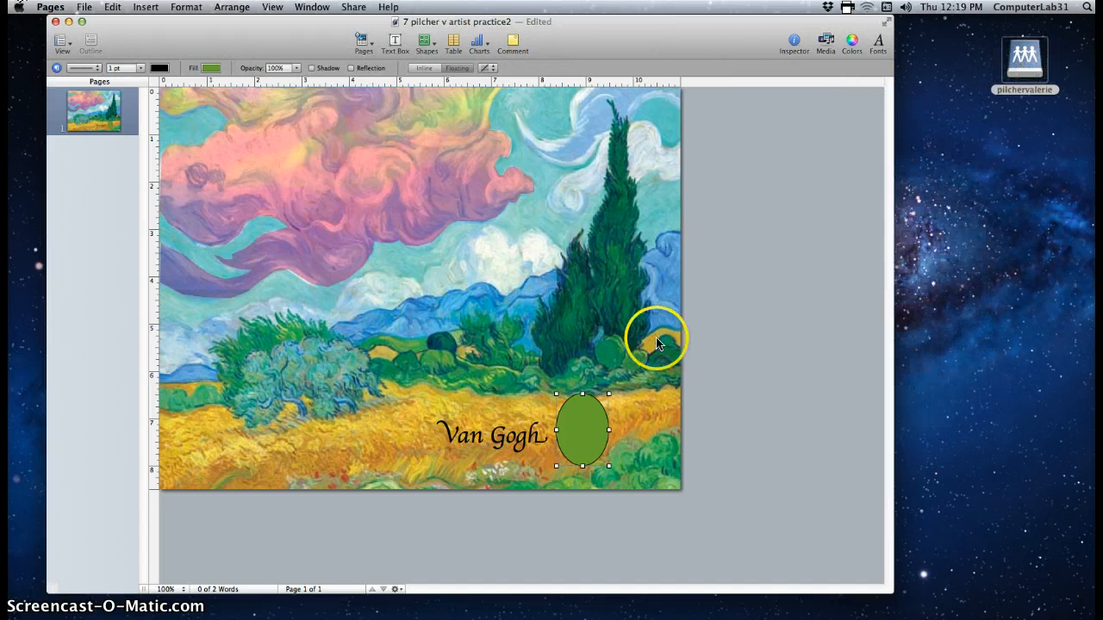
# Open the server drive's Art folder in Finder, drop the "Vincent_va…_of_Art.JPG" portrait onto the green oval, and close the Finder window
pyautogui.click(1020, 57)
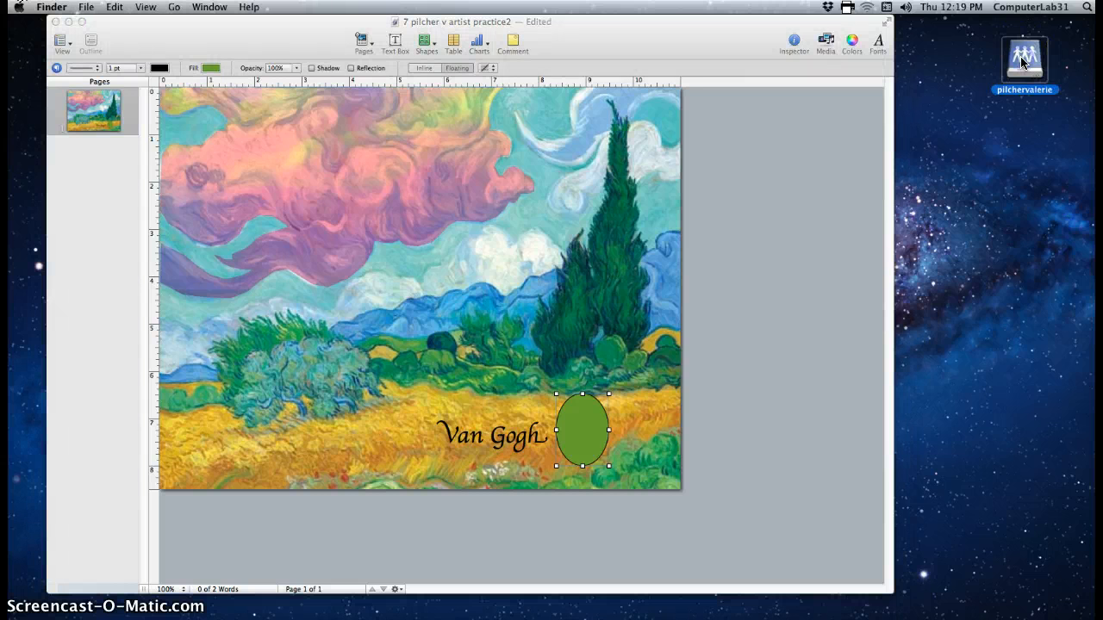
pyautogui.doubleClick(1022, 60)
pyautogui.click(789, 116)
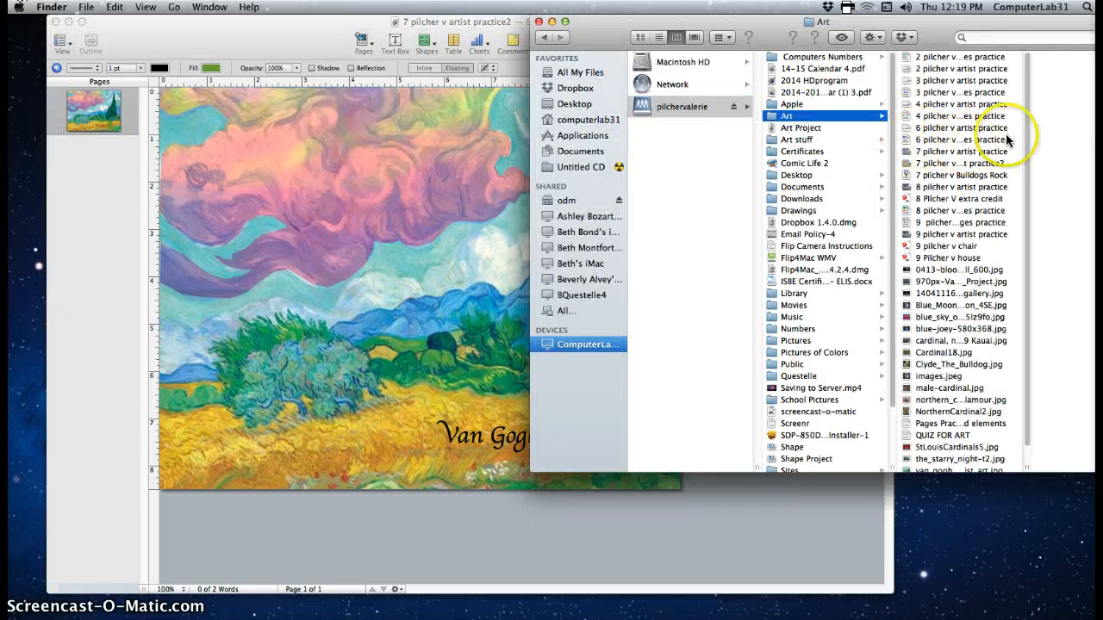
pyautogui.moveTo(1027, 157); pyautogui.dragTo(1025, 261)
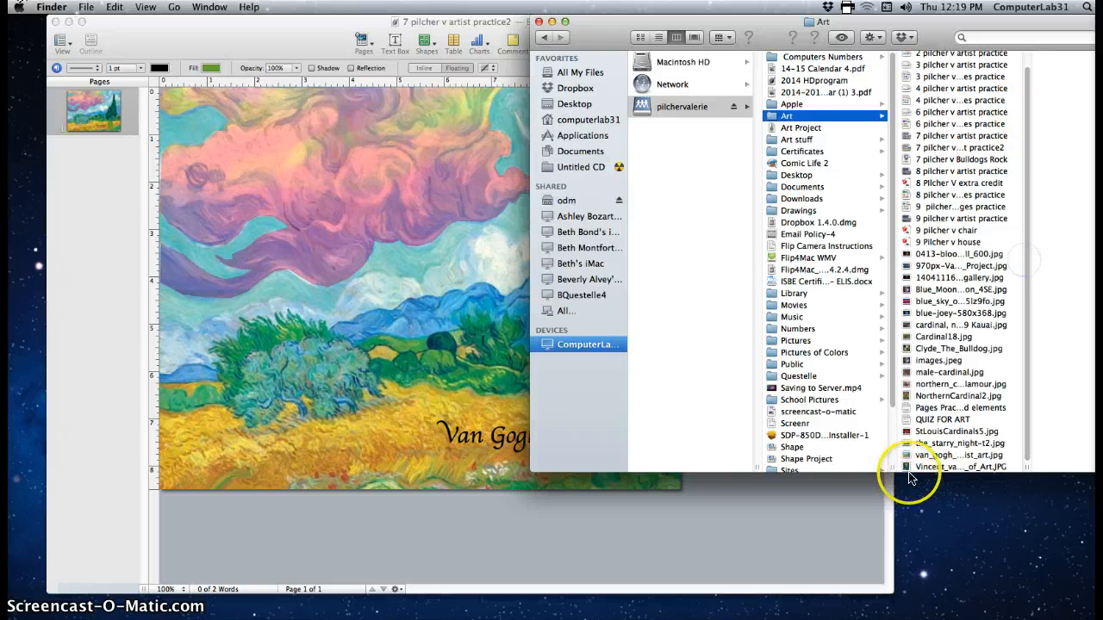
pyautogui.moveTo(679, 19); pyautogui.dragTo(770, 17)
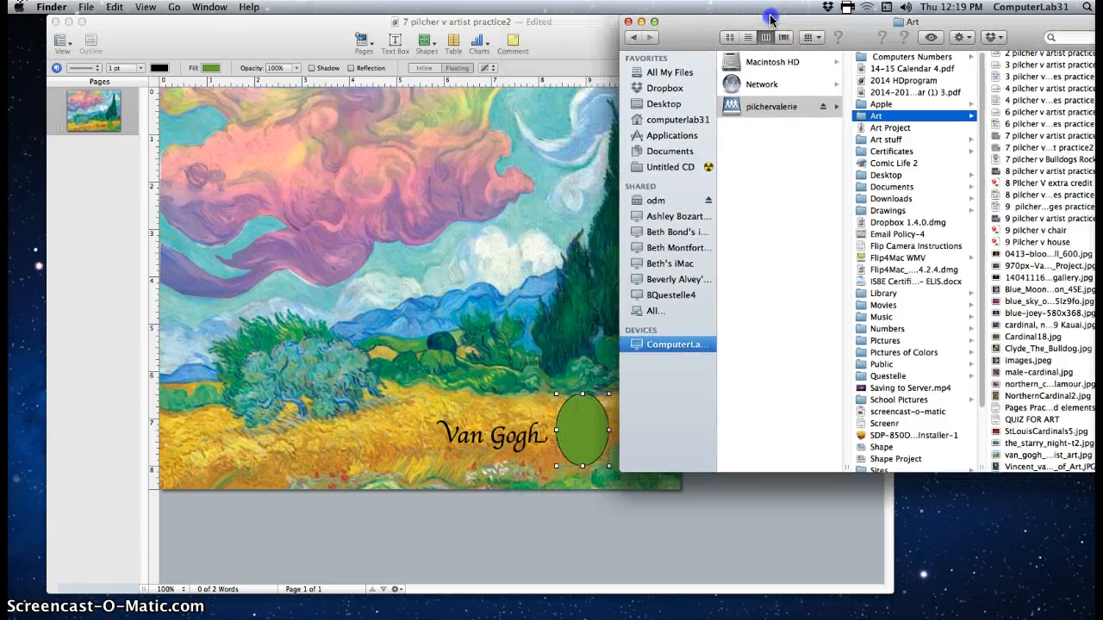
pyautogui.moveTo(999, 466)
pyautogui.mouseDown()
pyautogui.moveTo(609, 414)
pyautogui.moveTo(588, 445)
pyautogui.moveTo(584, 427)
pyautogui.mouseUp()
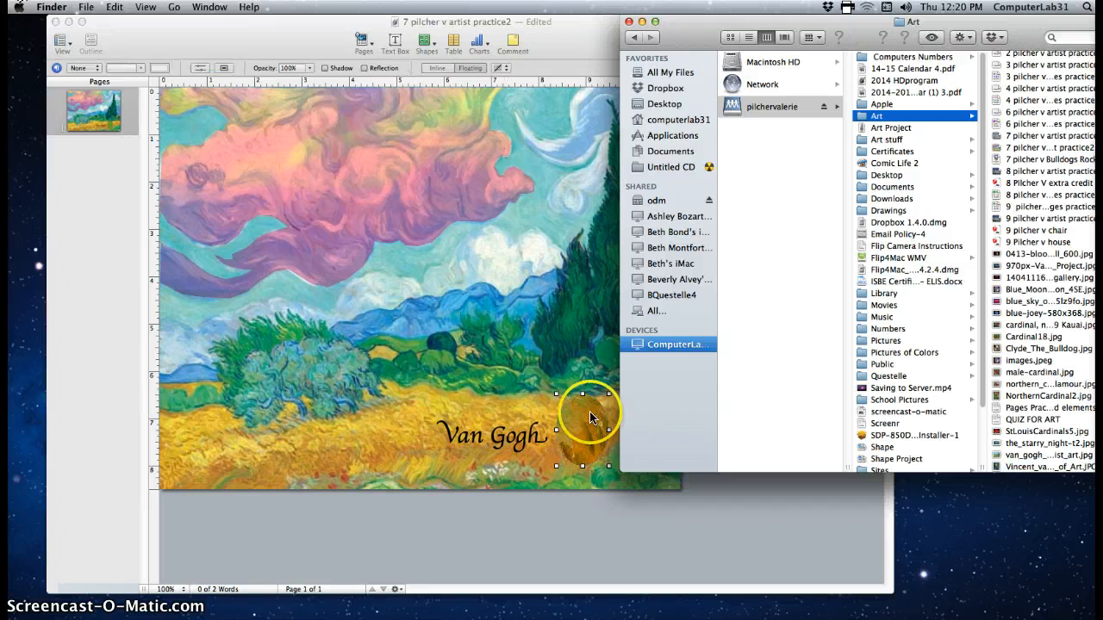
pyautogui.click(629, 21)
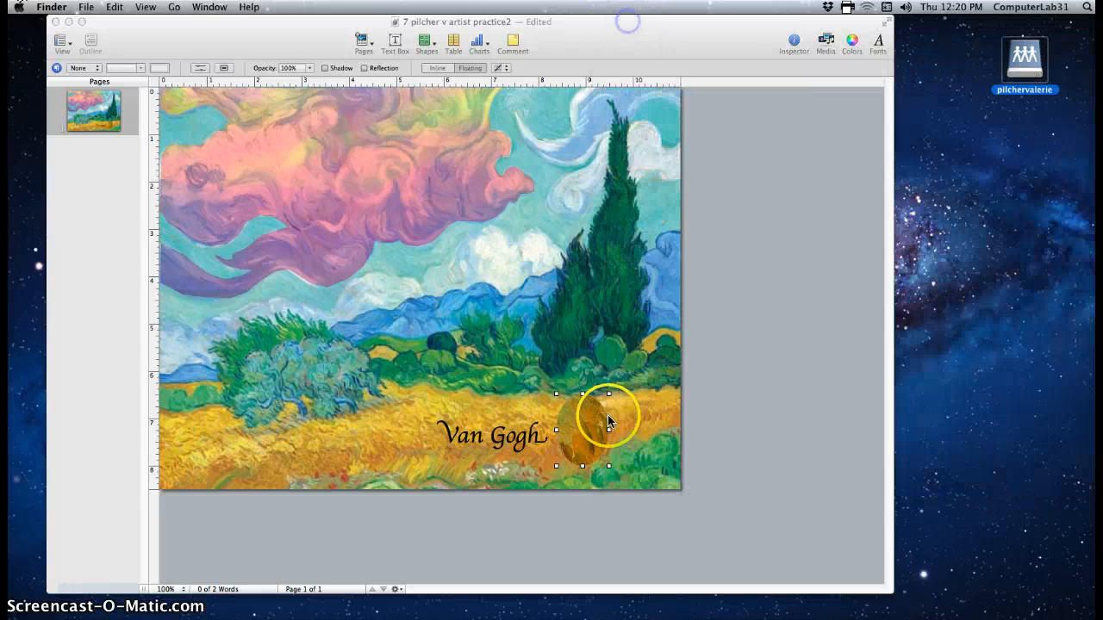
# Scale the portrait down inside the oval mask and center Van Gogh's head and shoulders in the oval
pyautogui.click(577, 446)
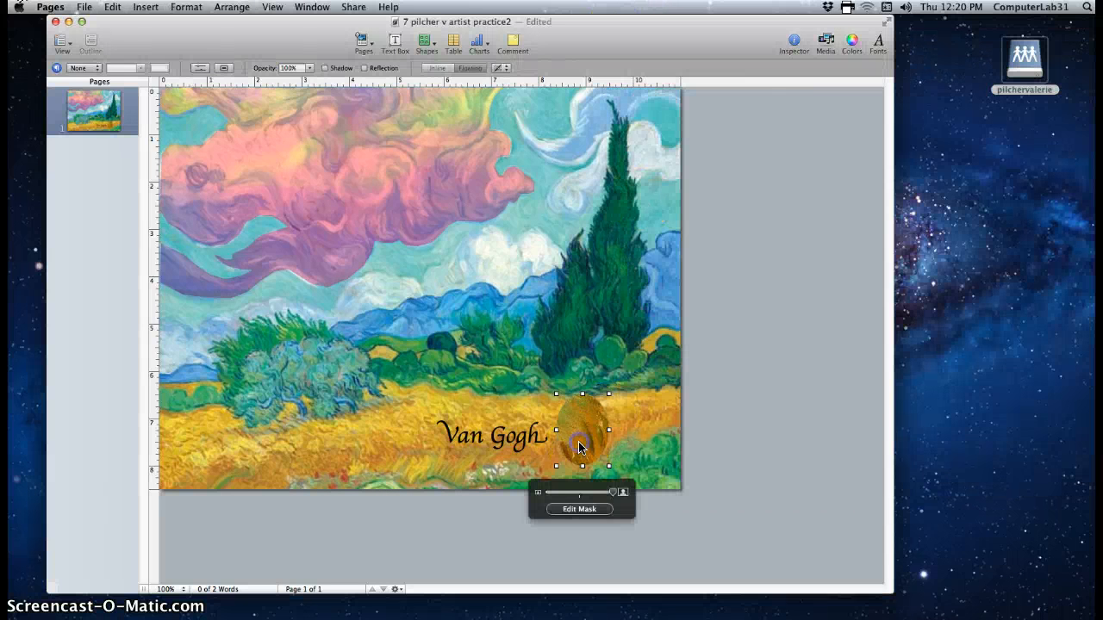
pyautogui.moveTo(576, 492)
pyautogui.mouseDown()
pyautogui.moveTo(614, 491)
pyautogui.moveTo(546, 497)
pyautogui.mouseUp()
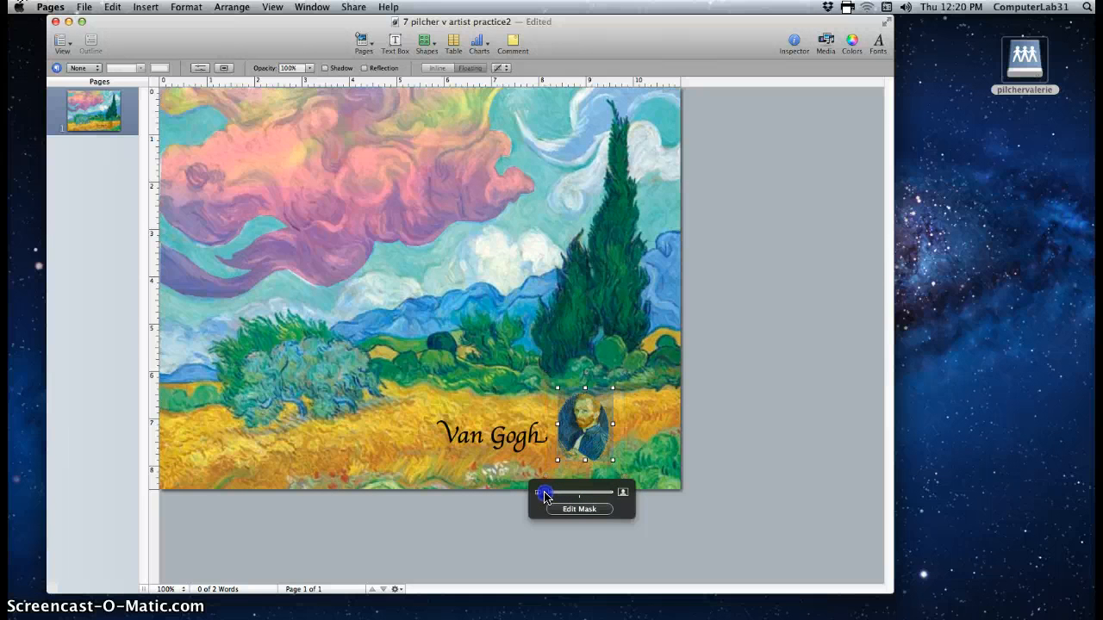
pyautogui.moveTo(581, 437); pyautogui.dragTo(583, 440)
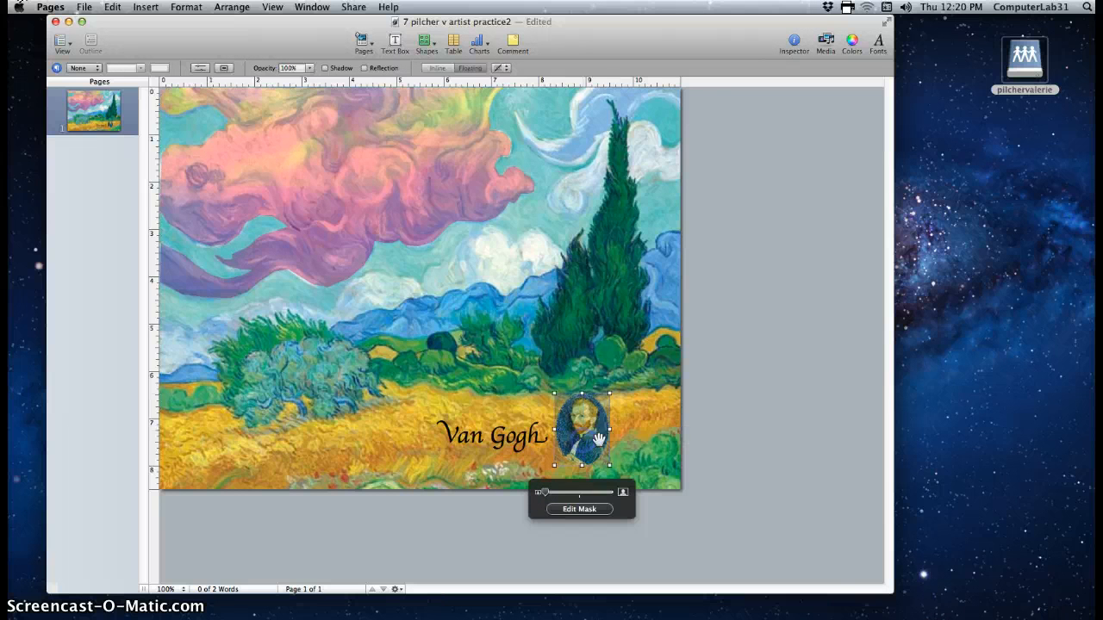
pyautogui.click(630, 445)
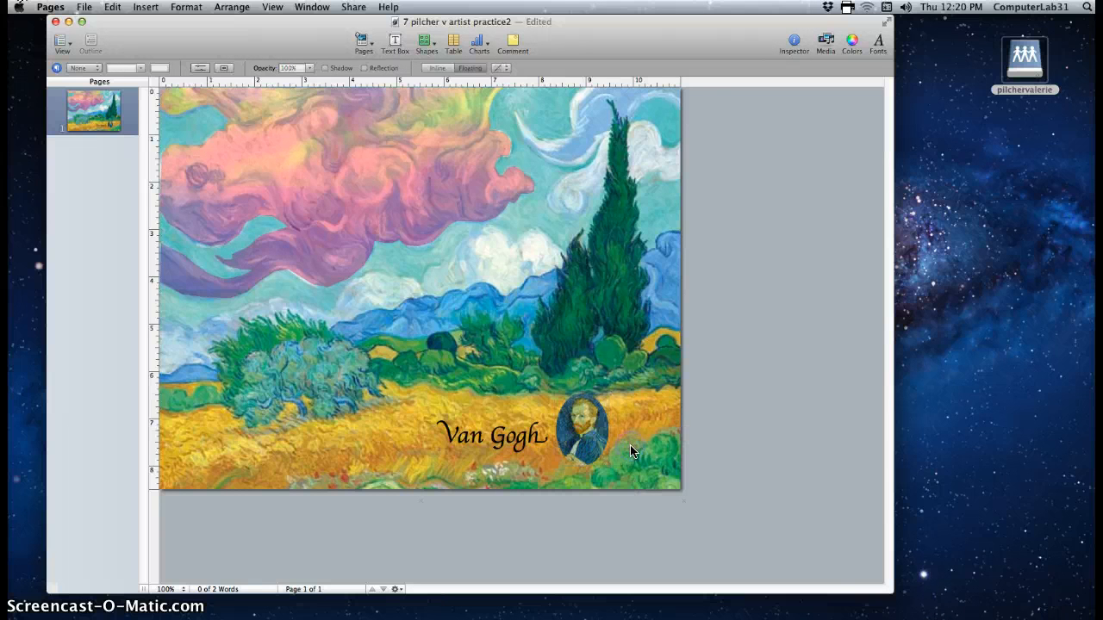
pyautogui.click(585, 415)
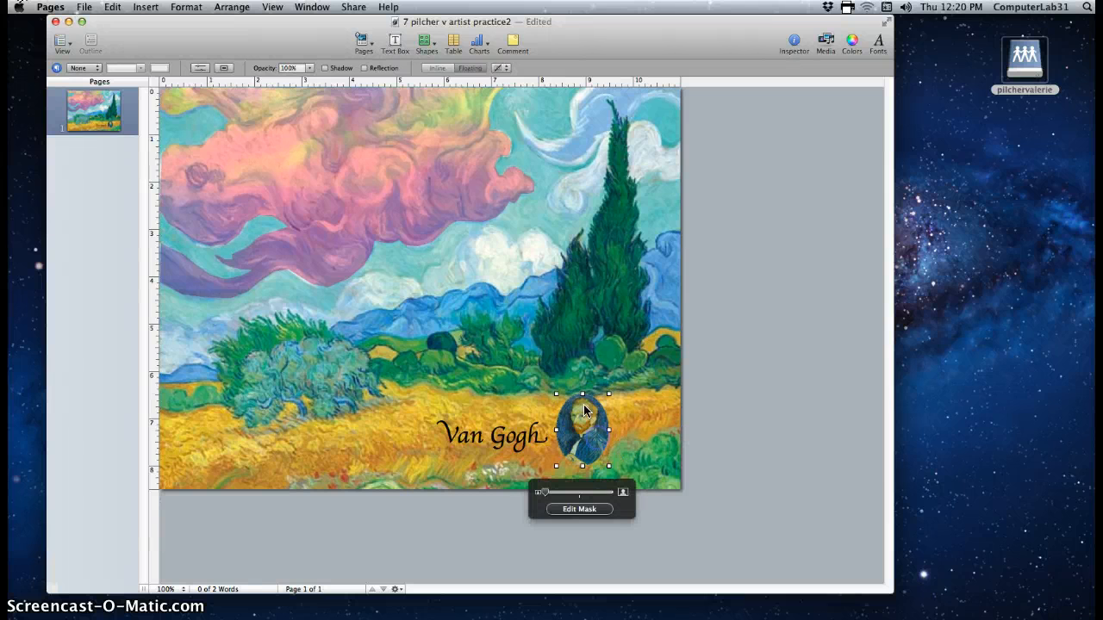
# Outline the oval portrait with a rough brush-style line stroke and color the stroke Clover green
pyautogui.click(794, 40)
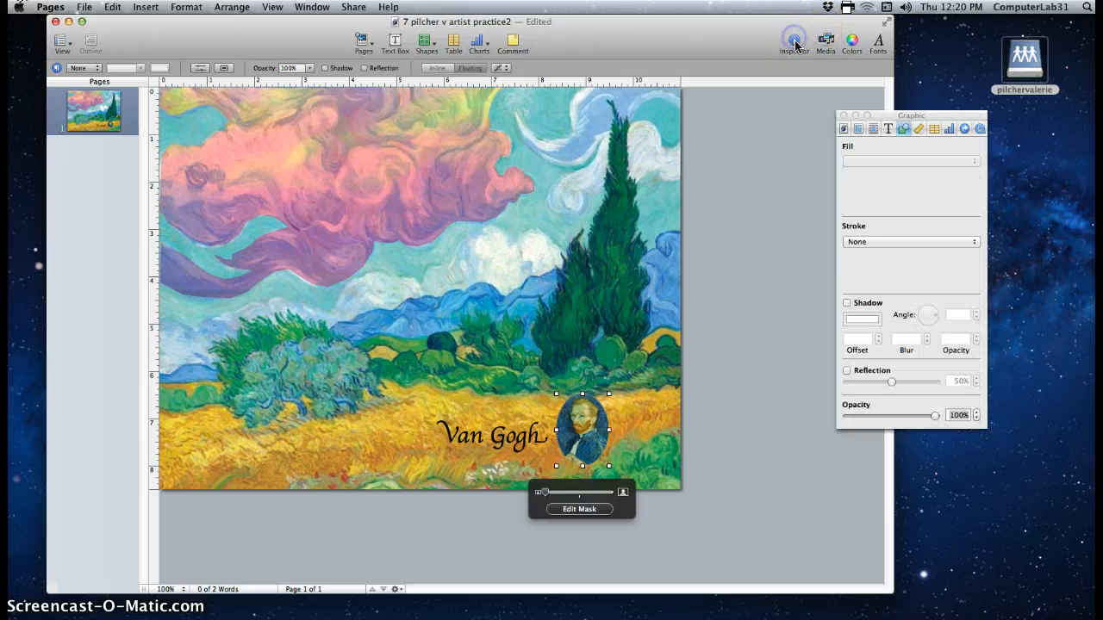
pyautogui.click(884, 245)
pyautogui.click(866, 252)
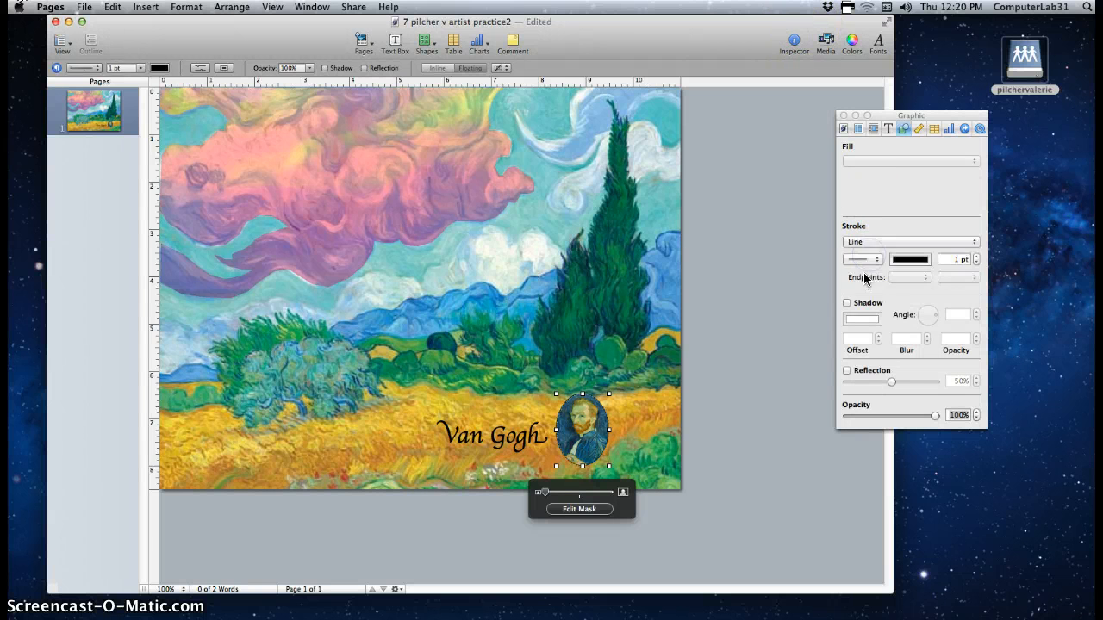
pyautogui.click(865, 261)
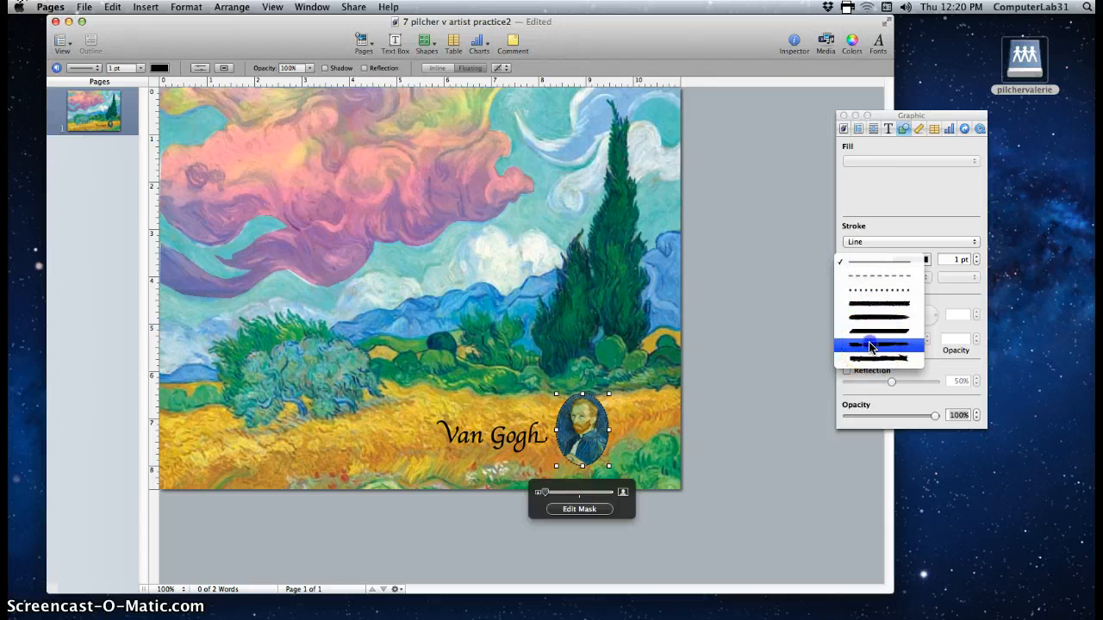
pyautogui.click(879, 342)
pyautogui.click(917, 260)
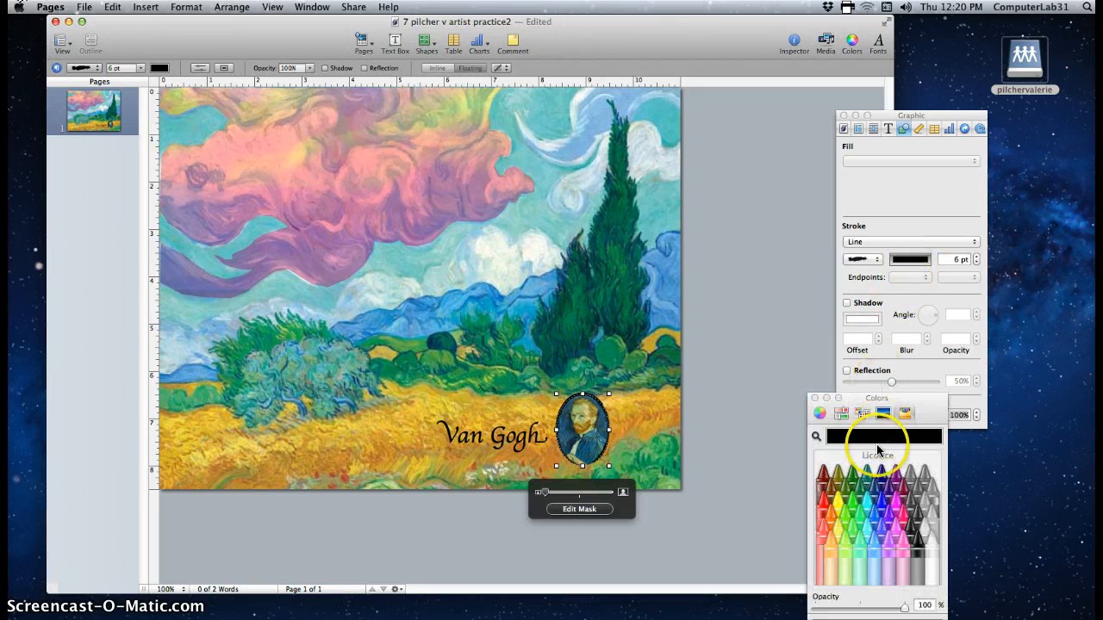
pyautogui.click(853, 481)
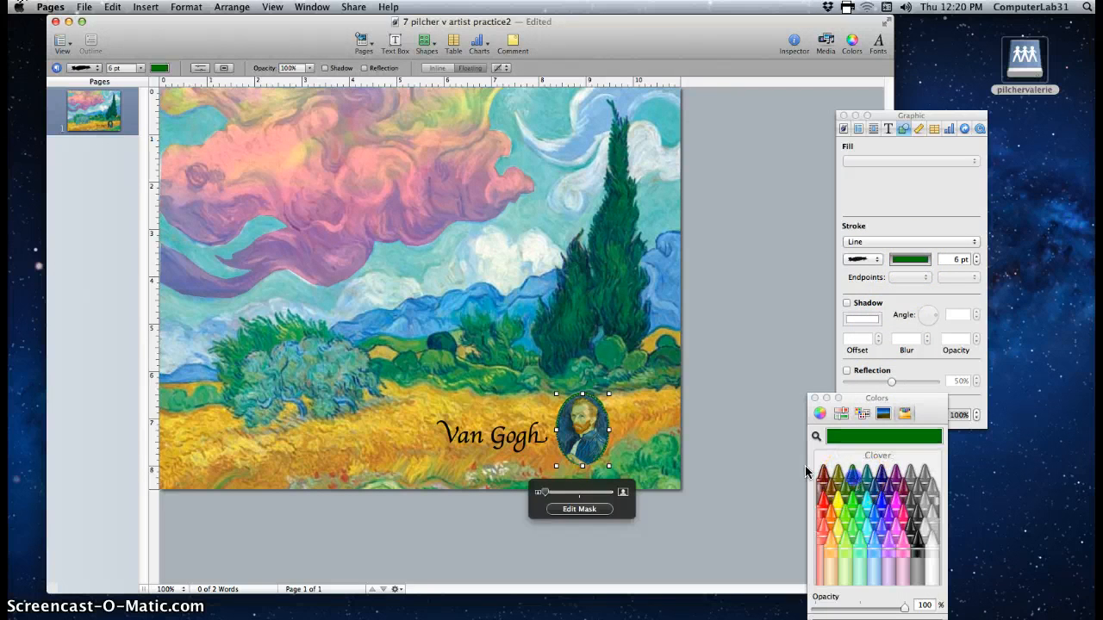
# Recolor the whole "Van Gogh" text dark green using the color wheel and a lowered brightness, and deselect the text
pyautogui.click(514, 442)
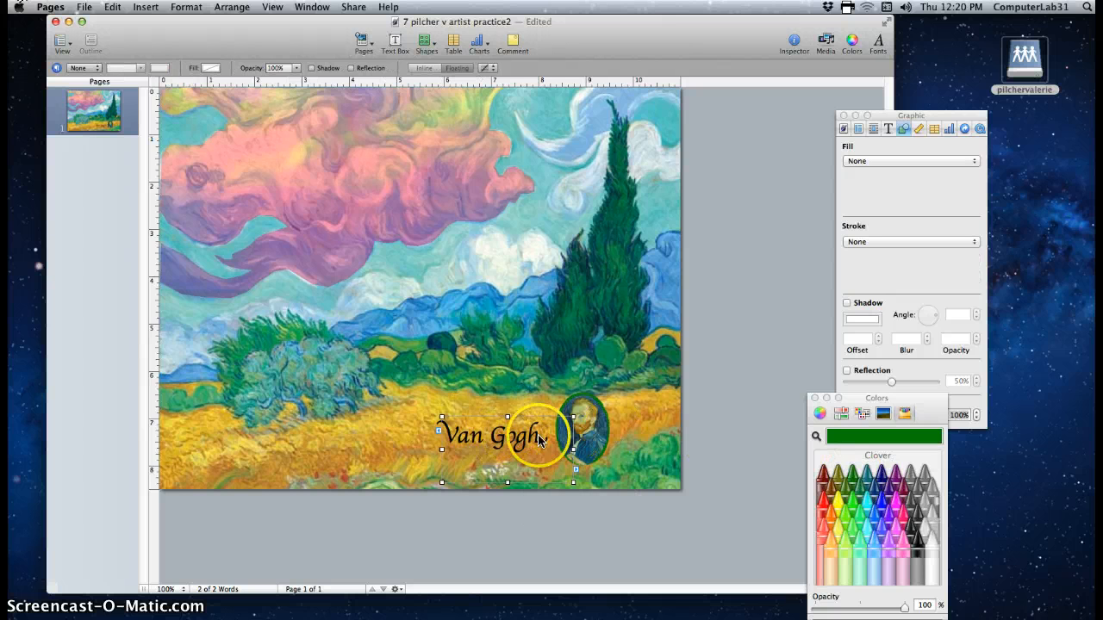
pyautogui.click(548, 438)
pyautogui.moveTo(548, 438); pyautogui.dragTo(435, 432)
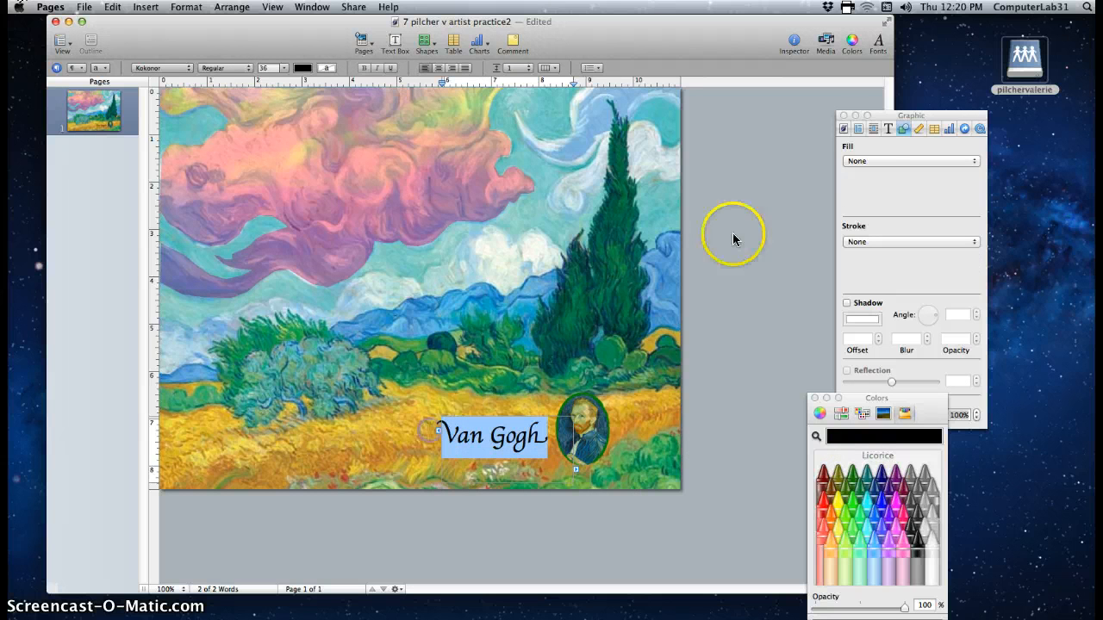
pyautogui.click(888, 129)
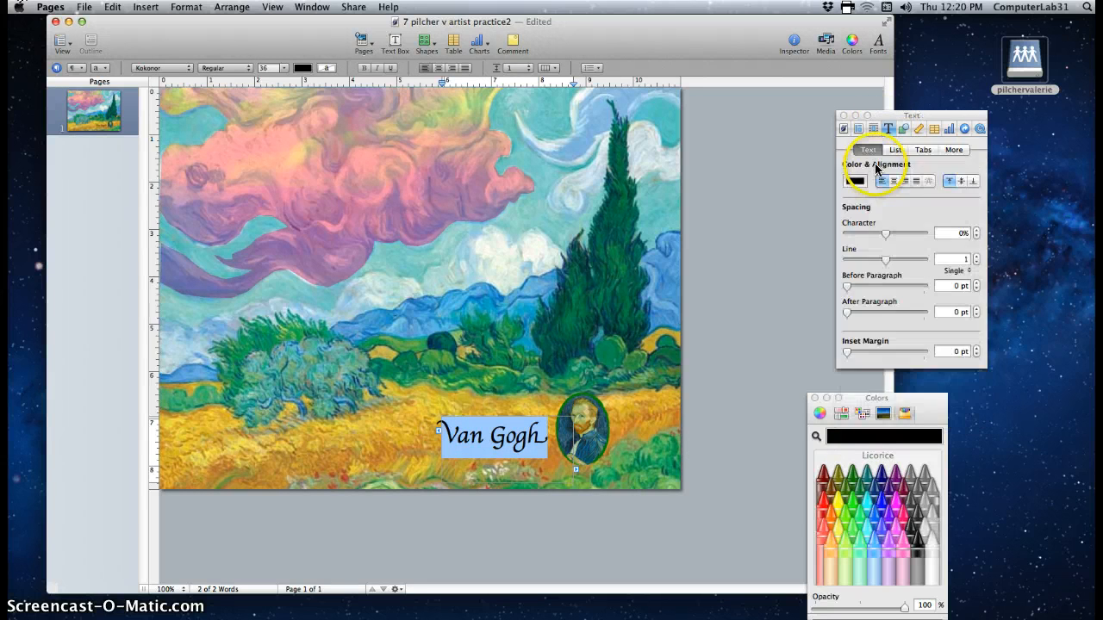
pyautogui.click(854, 182)
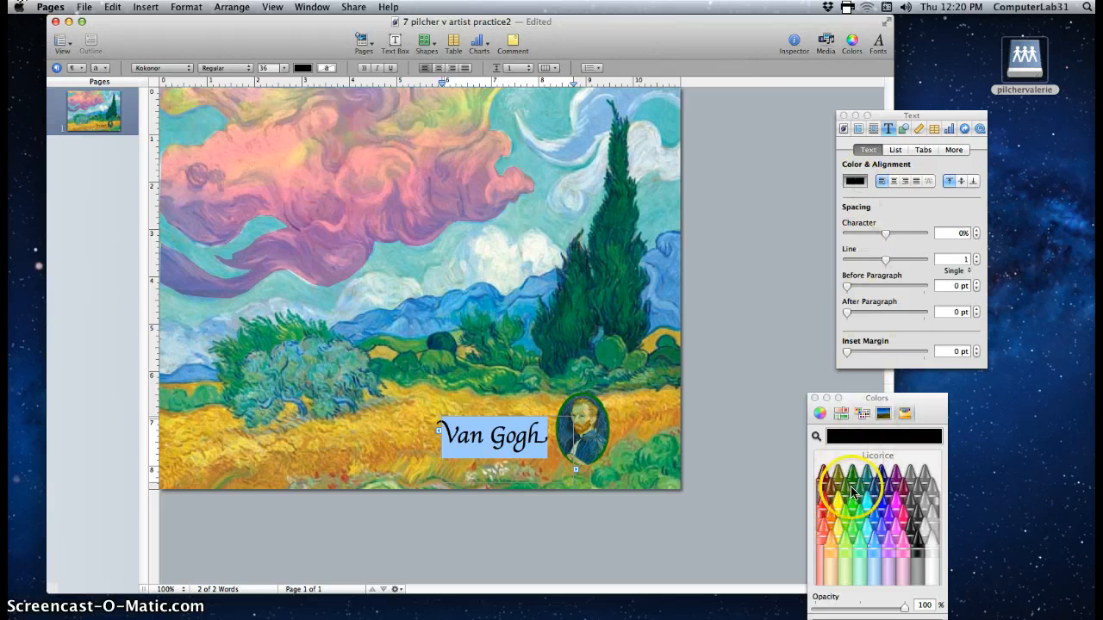
pyautogui.click(820, 414)
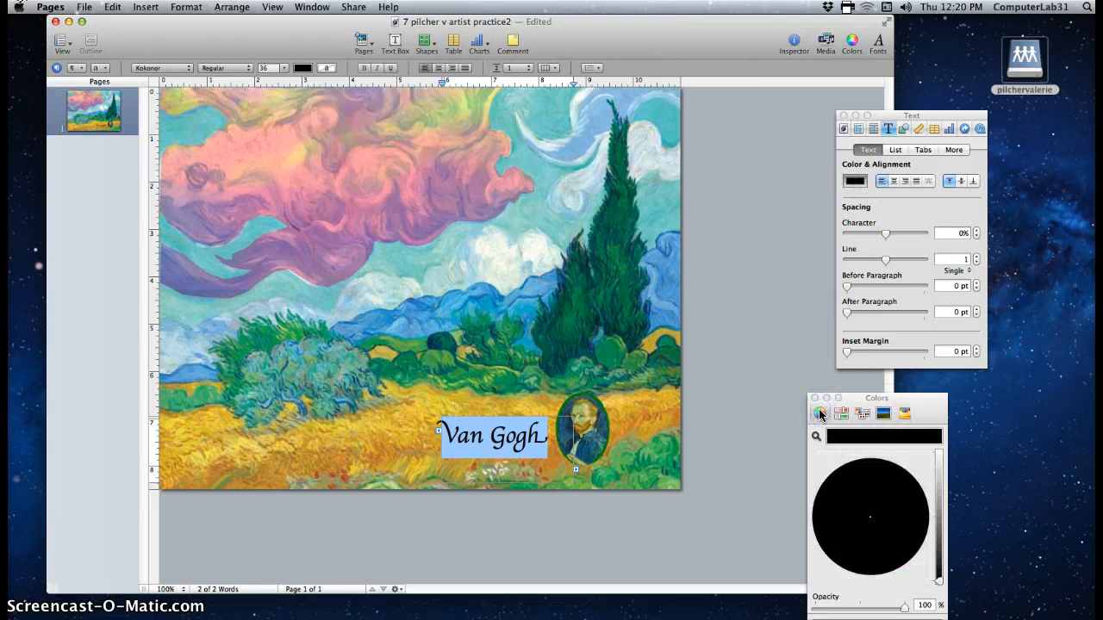
pyautogui.moveTo(930, 468); pyautogui.dragTo(937, 513)
pyautogui.click(851, 487)
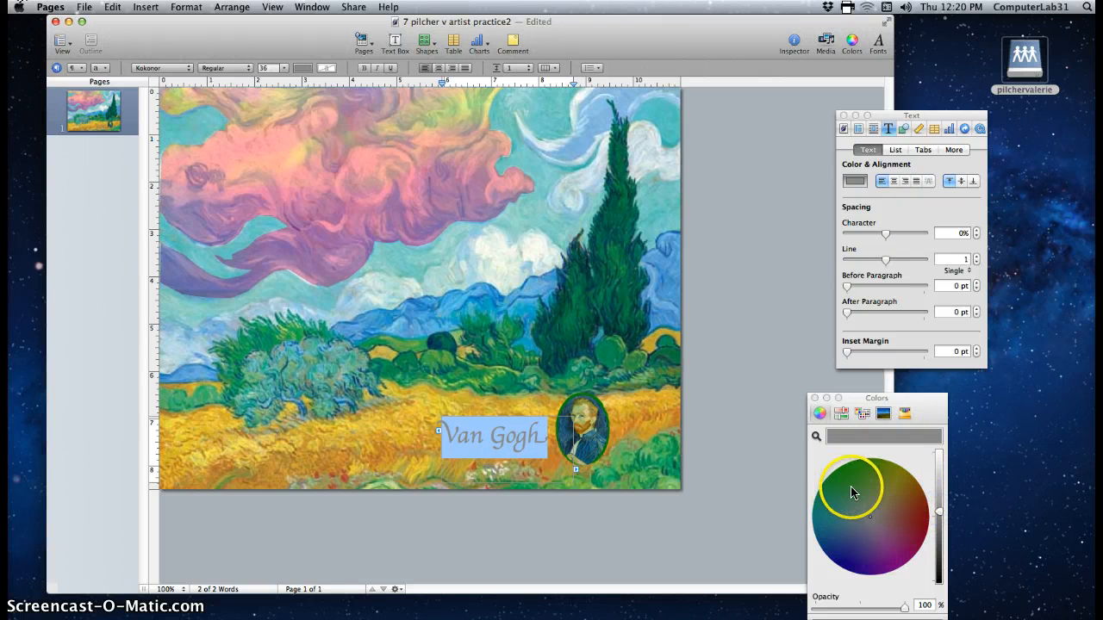
pyautogui.click(944, 543)
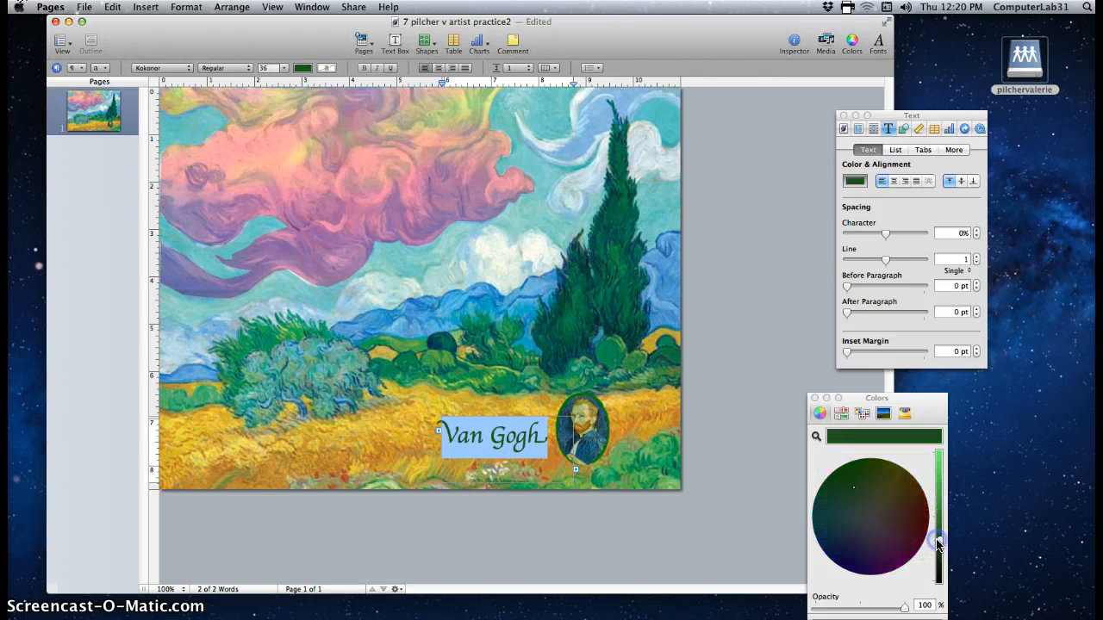
pyautogui.click(674, 448)
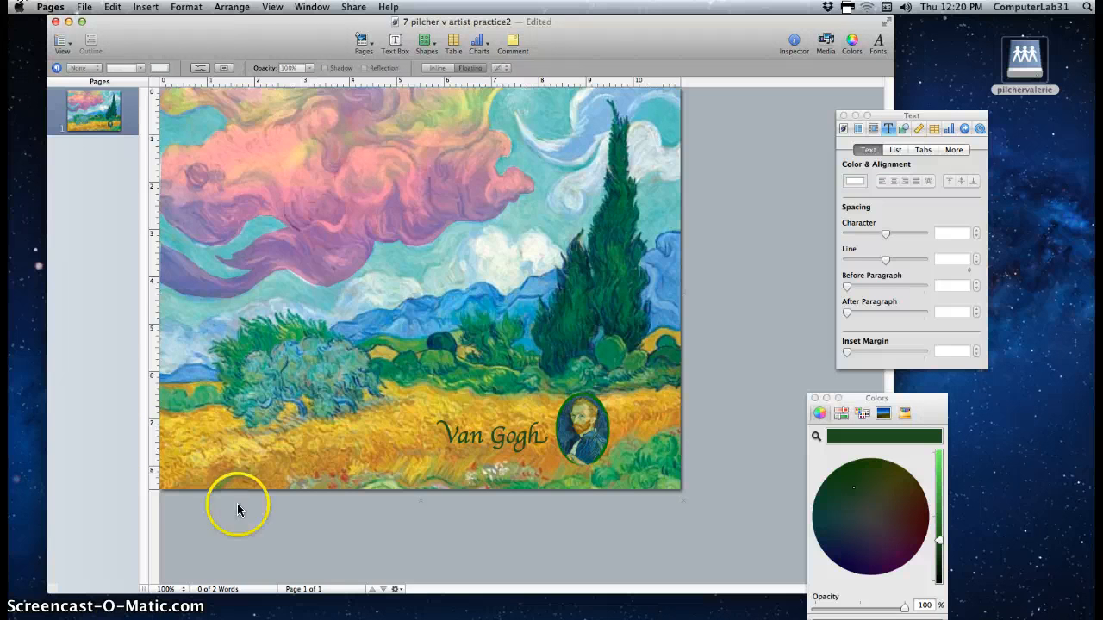
# Save a version of the document and quit the application, accepting the notice about permanent version storage
pyautogui.click(84, 7)
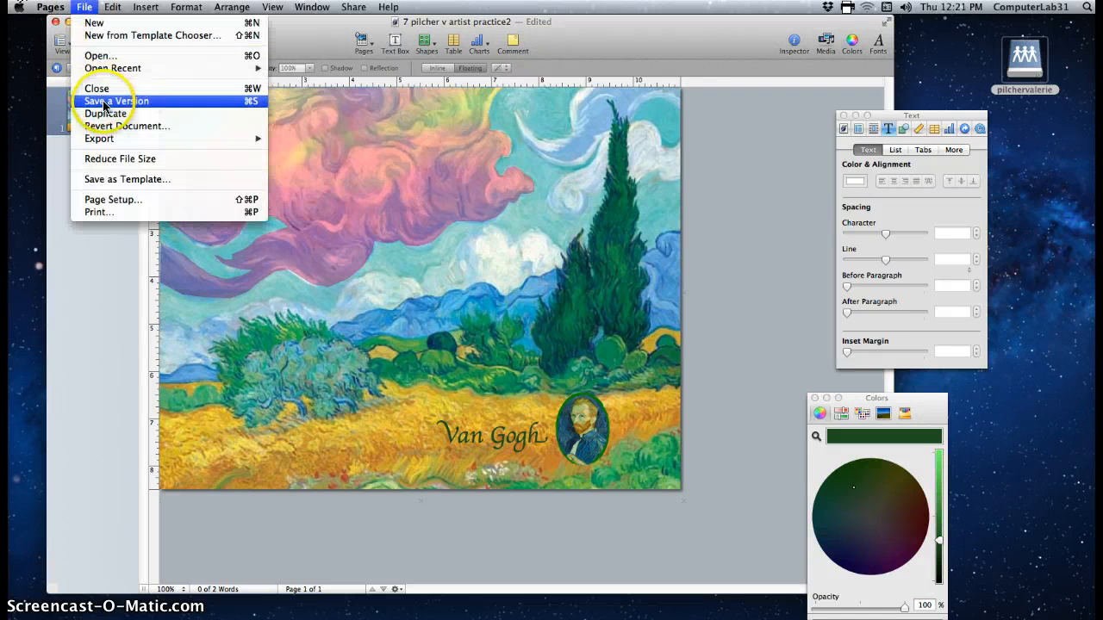
pyautogui.click(104, 103)
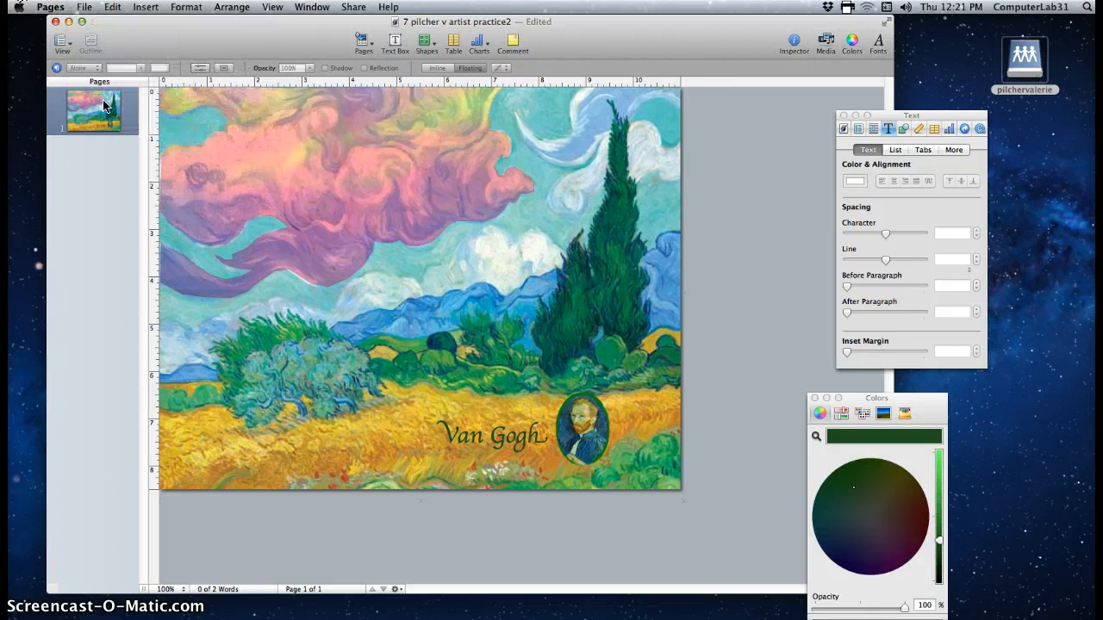
pyautogui.click(50, 6)
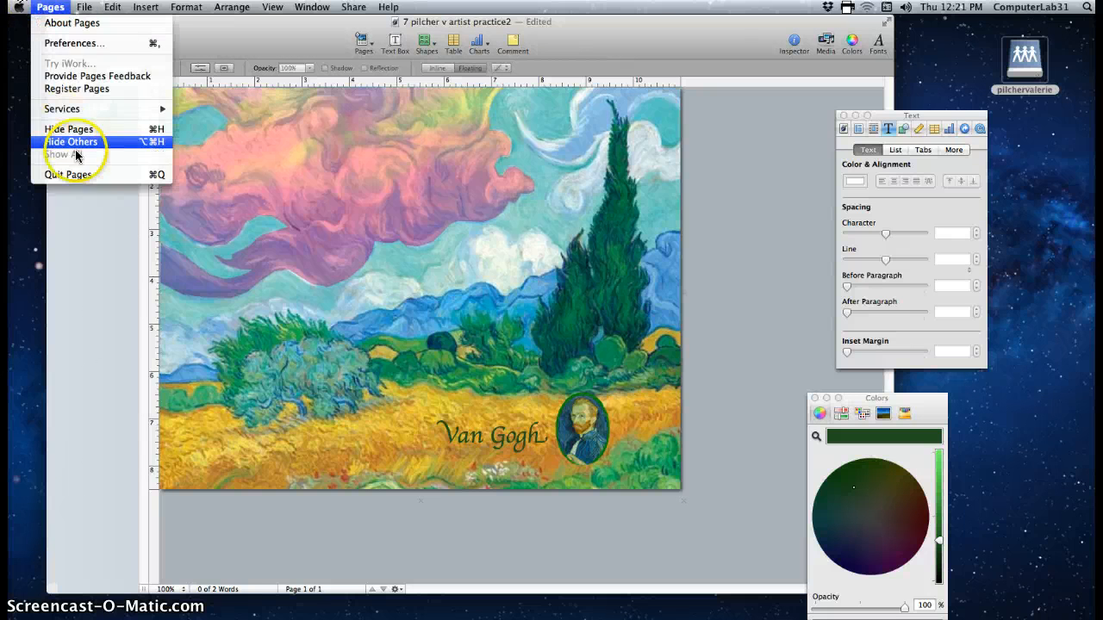
pyautogui.click(90, 177)
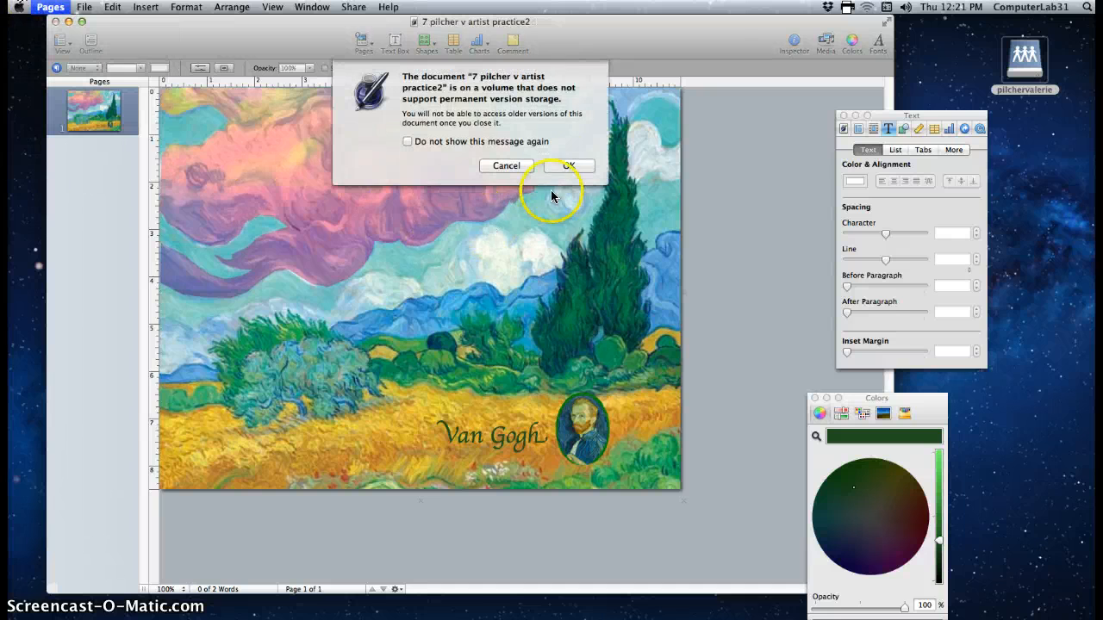
pyautogui.click(569, 166)
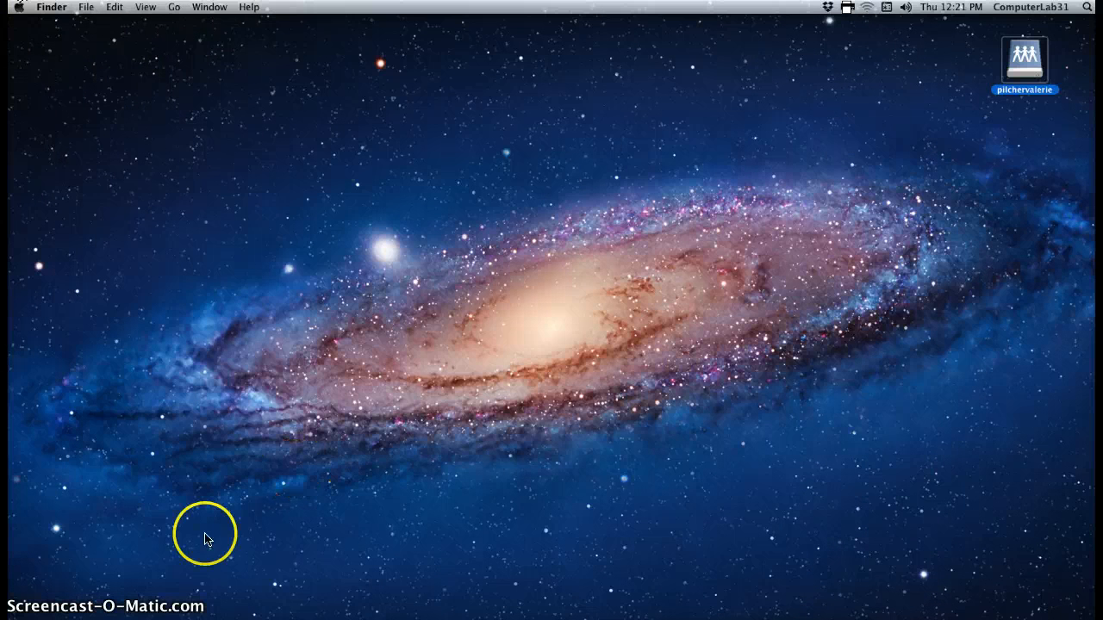